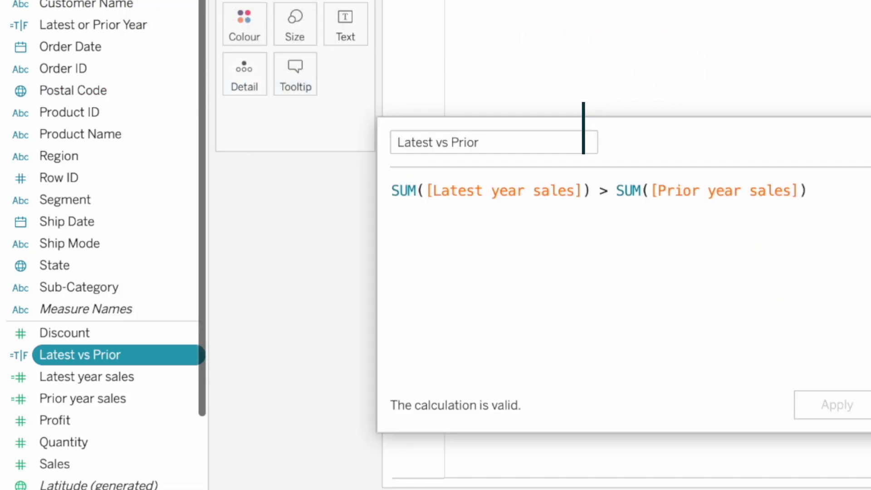
# Close the Latest vs Prior calculation and chart Latest year sales on Columns against Sub-Category on Rows.
pyautogui.press('Escape')
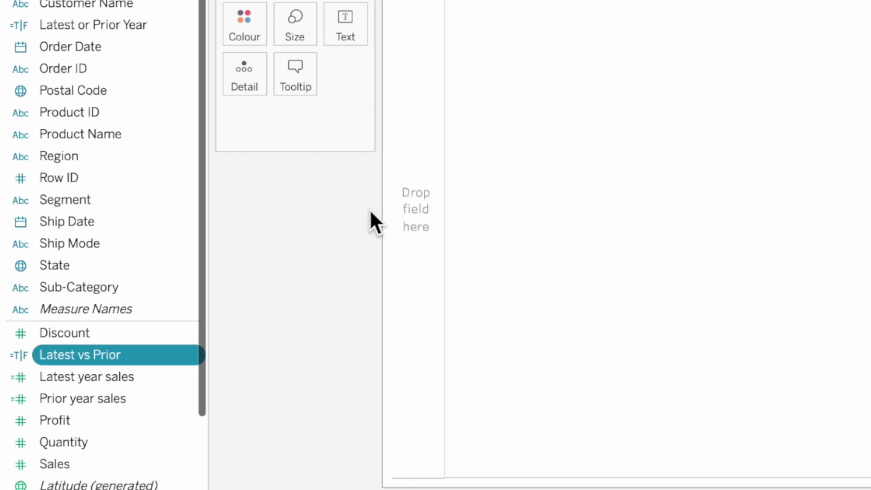
pyautogui.click(98, 287)
pyautogui.moveTo(97, 287); pyautogui.dragTo(408, 233)
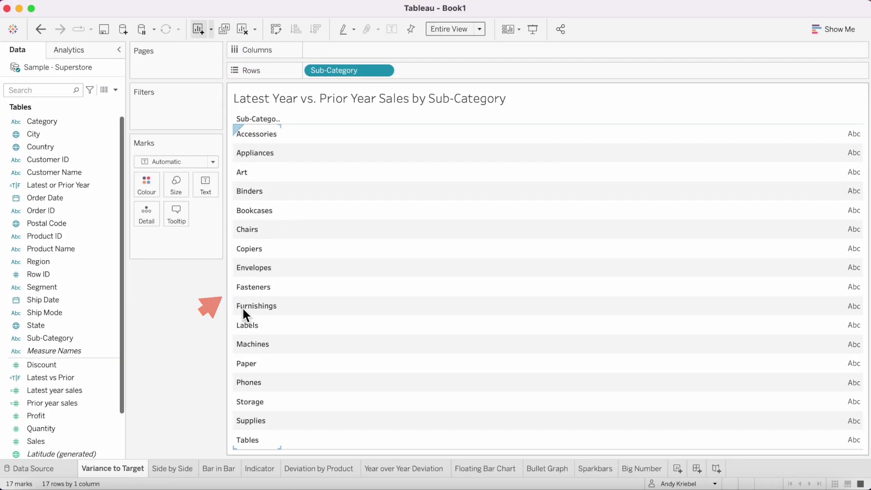
pyautogui.moveTo(59, 389); pyautogui.dragTo(317, 54)
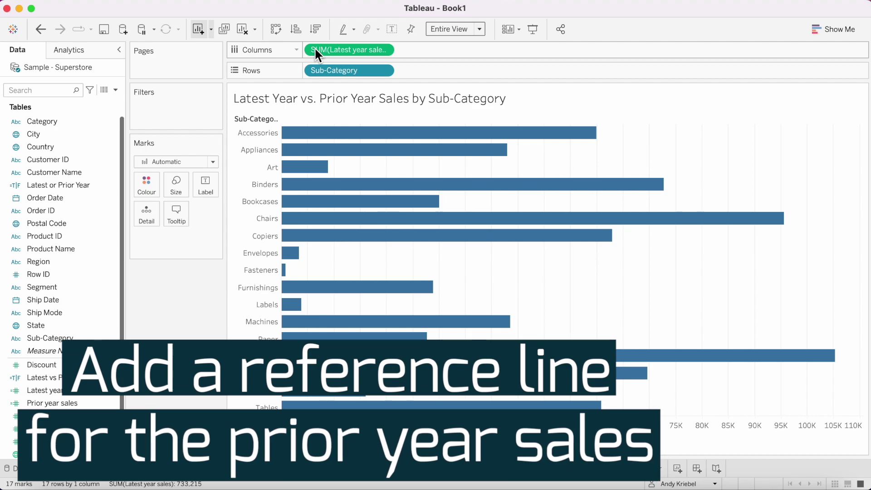
# Add Prior year sales to Detail and add a per-cell reference line based on SUM(Prior year sales).
pyautogui.click(68, 339)
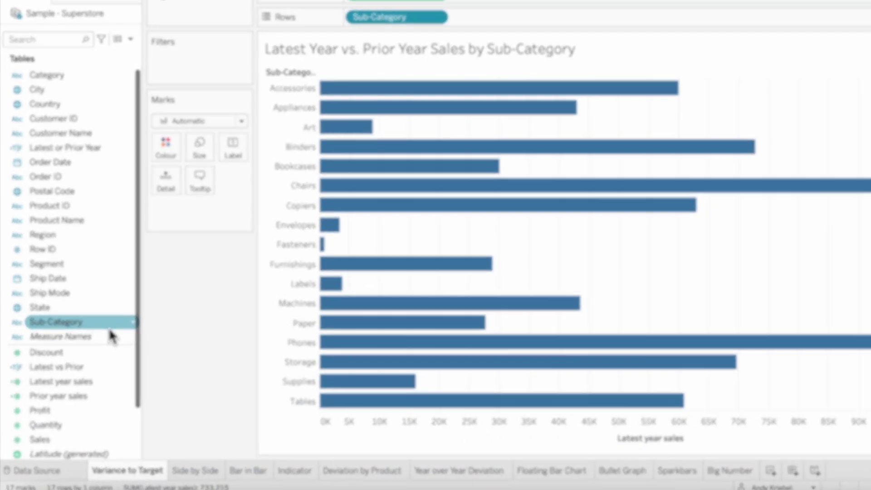
pyautogui.moveTo(77, 397); pyautogui.dragTo(163, 184)
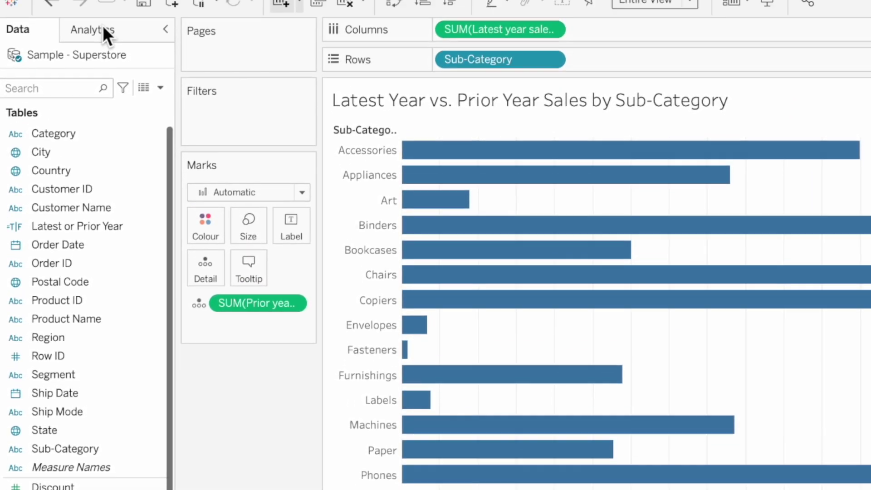
pyautogui.click(103, 25)
pyautogui.moveTo(78, 345); pyautogui.dragTo(595, 143)
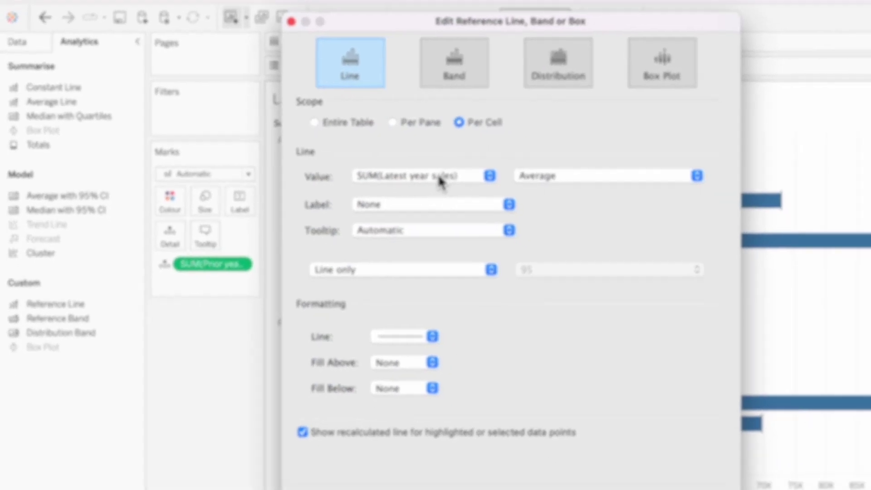
pyautogui.click(517, 193)
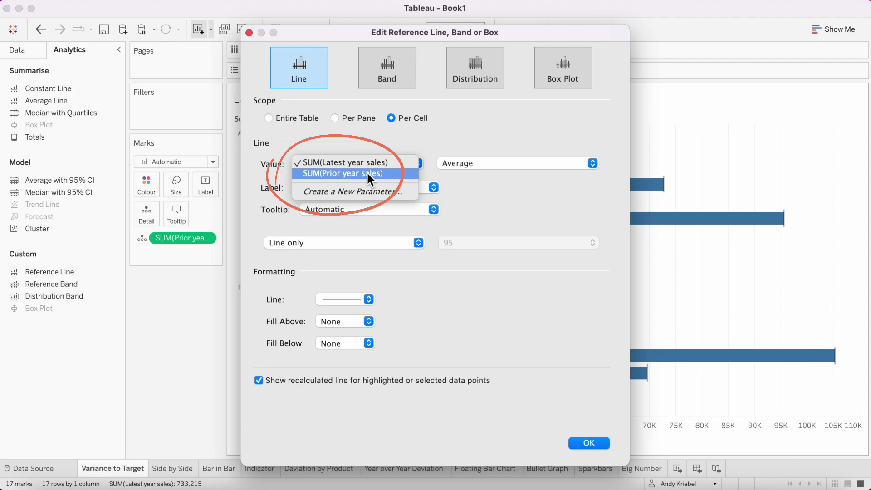
pyautogui.click(367, 174)
pyautogui.click(584, 441)
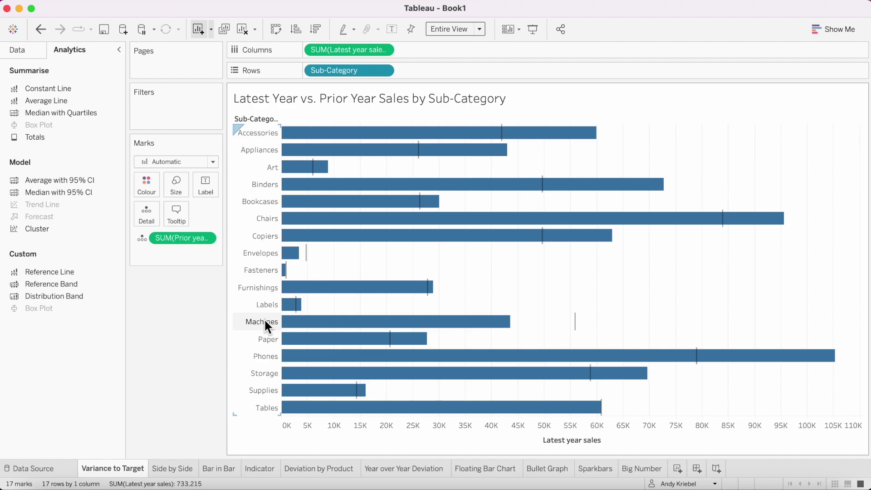
# Colour the sub-category bars by the Latest vs Prior field.
pyautogui.click(265, 322)
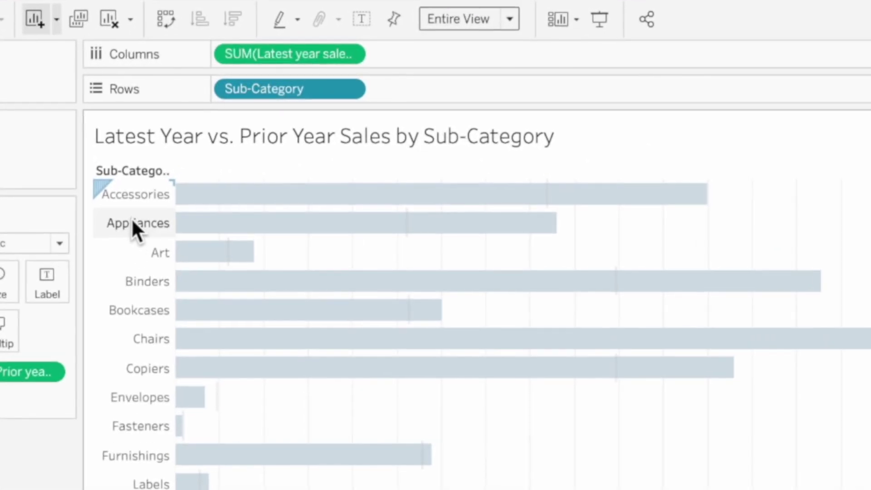
pyautogui.click(132, 198)
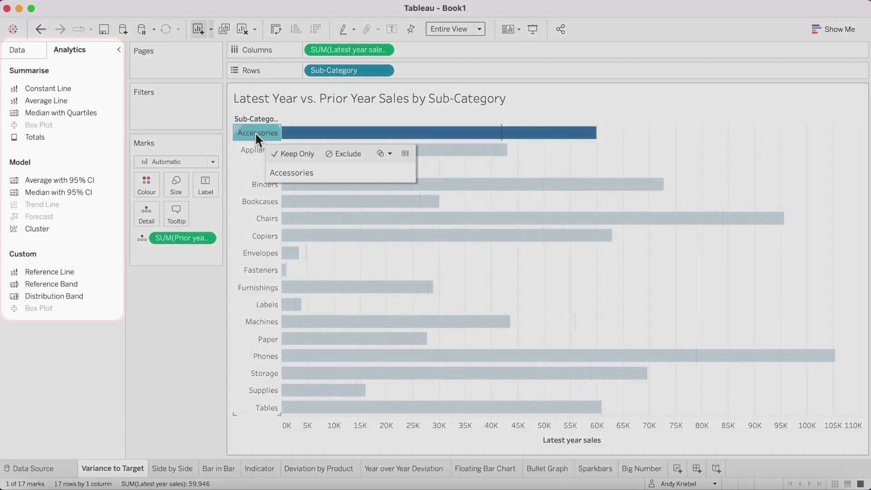
pyautogui.click(255, 132)
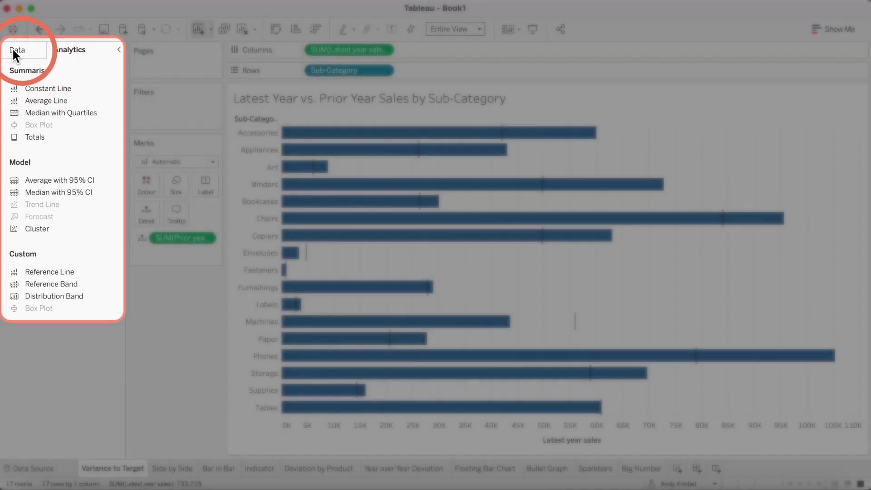
pyautogui.click(14, 50)
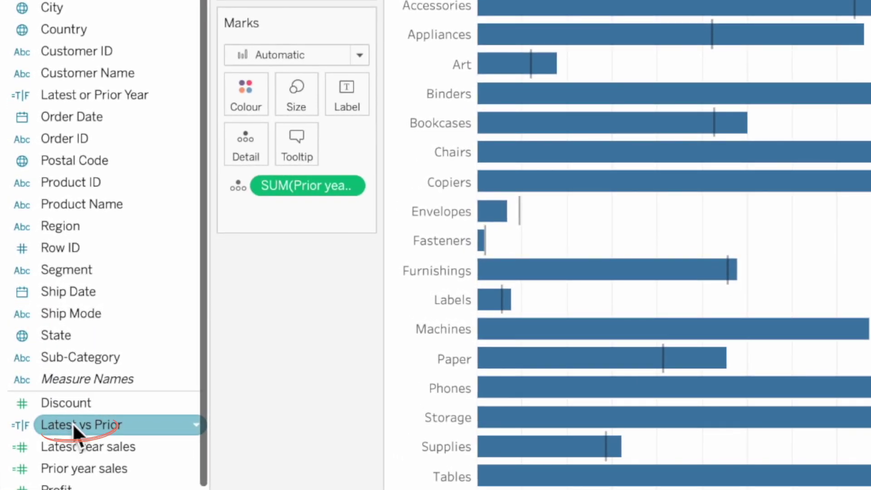
pyautogui.moveTo(71, 422); pyautogui.dragTo(244, 96)
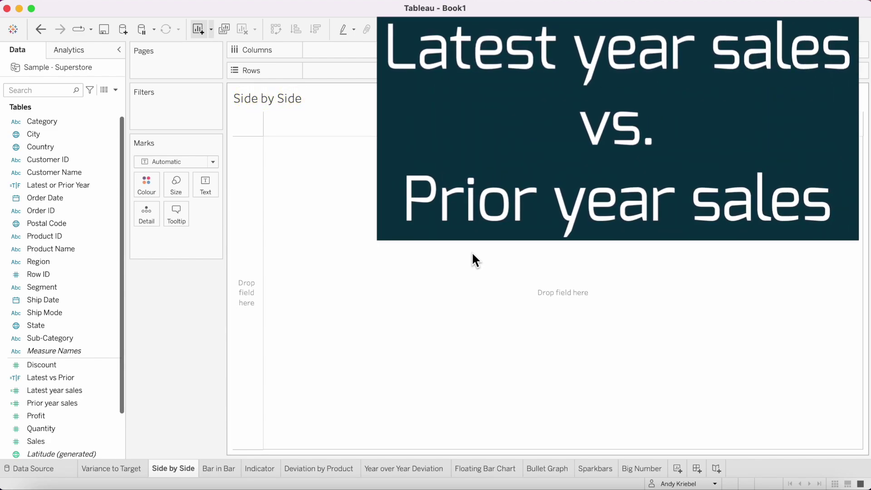
# On the Side by Side sheet, place discrete MONTH(Order Date) on Columns and Sales on Rows.
pyautogui.click(33, 185)
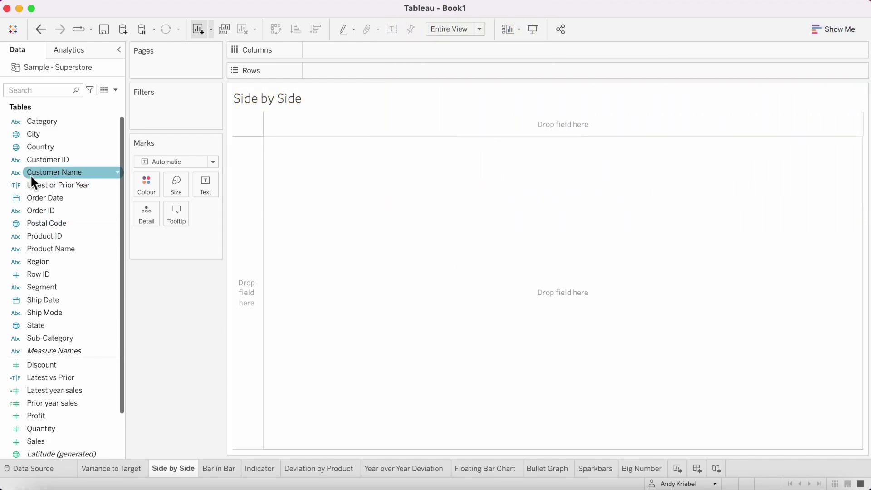
pyautogui.click(46, 198)
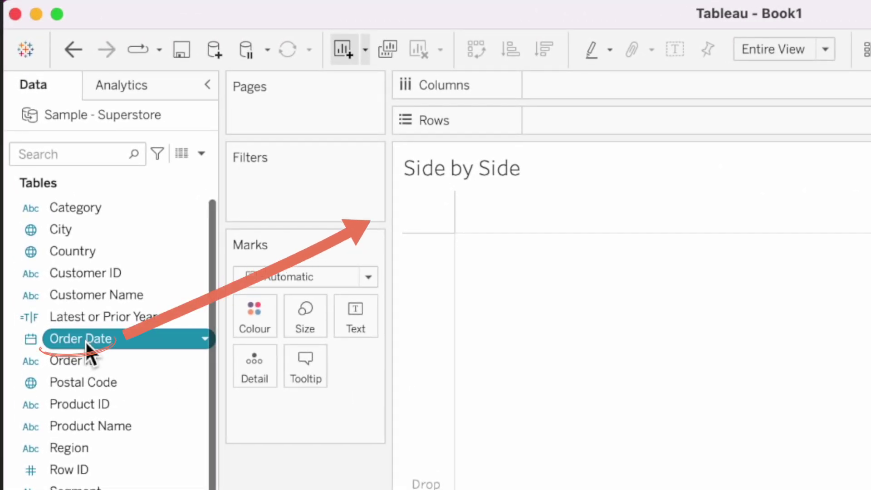
pyautogui.moveTo(85, 341); pyautogui.dragTo(565, 91)
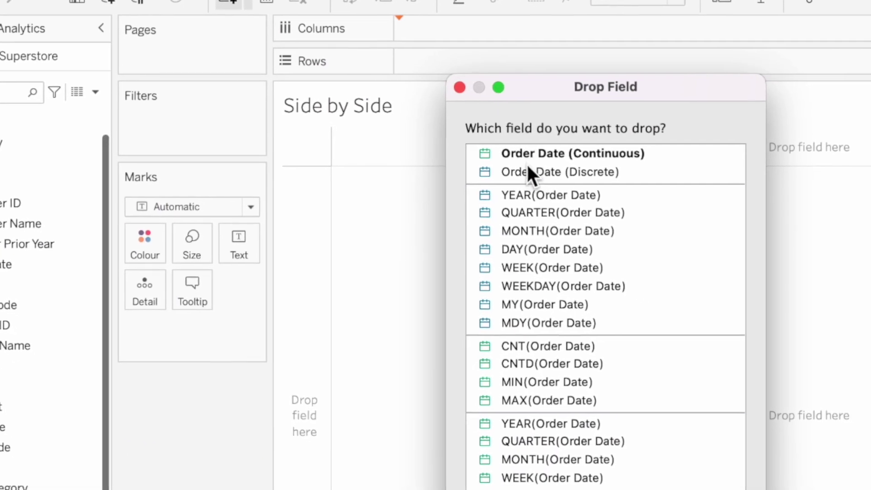
pyautogui.click(526, 232)
pyautogui.click(710, 489)
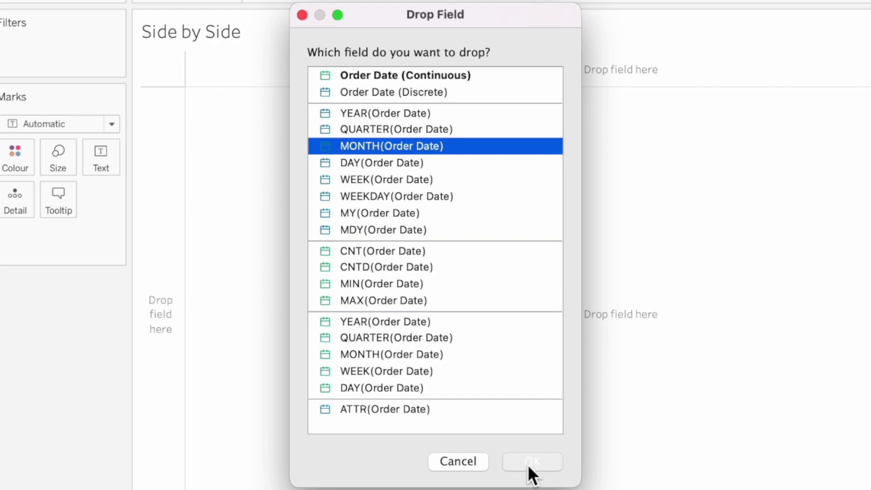
pyautogui.click(74, 429)
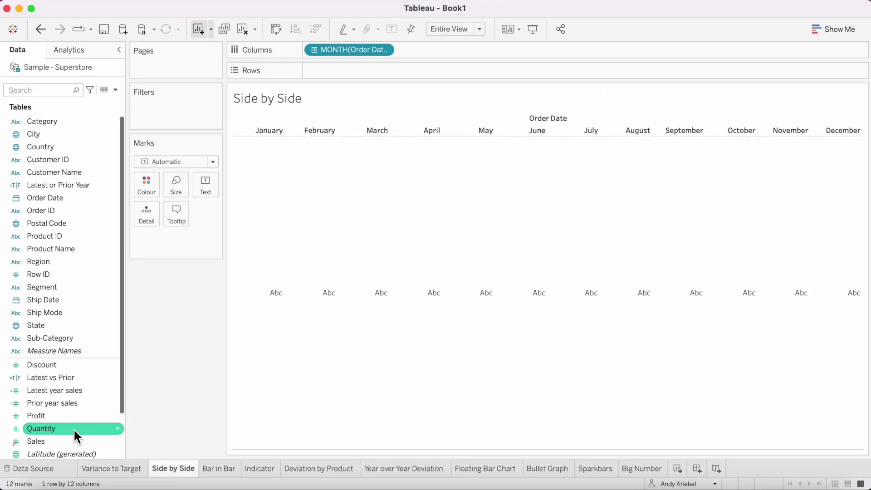
pyautogui.moveTo(65, 440)
pyautogui.mouseDown()
pyautogui.moveTo(328, 143)
pyautogui.moveTo(363, 64)
pyautogui.mouseUp()
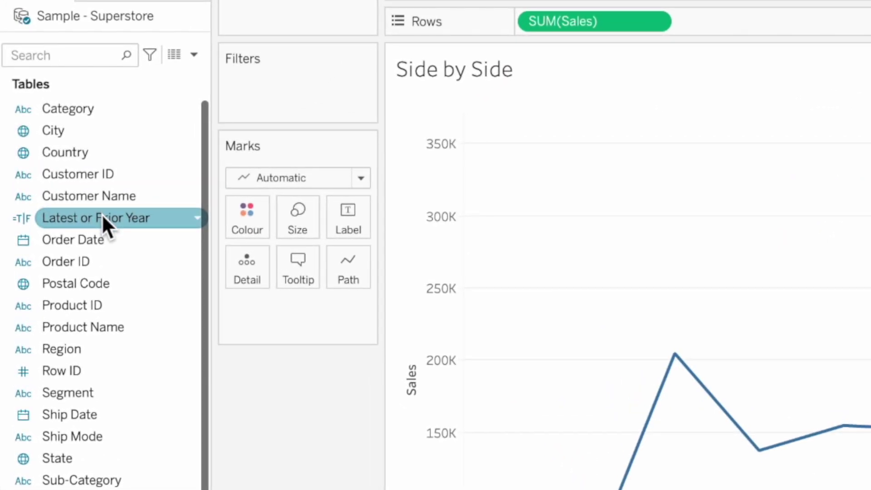
# Review the formula of the Latest or Prior Year calculated field and close it without changes.
pyautogui.rightClick(102, 214)
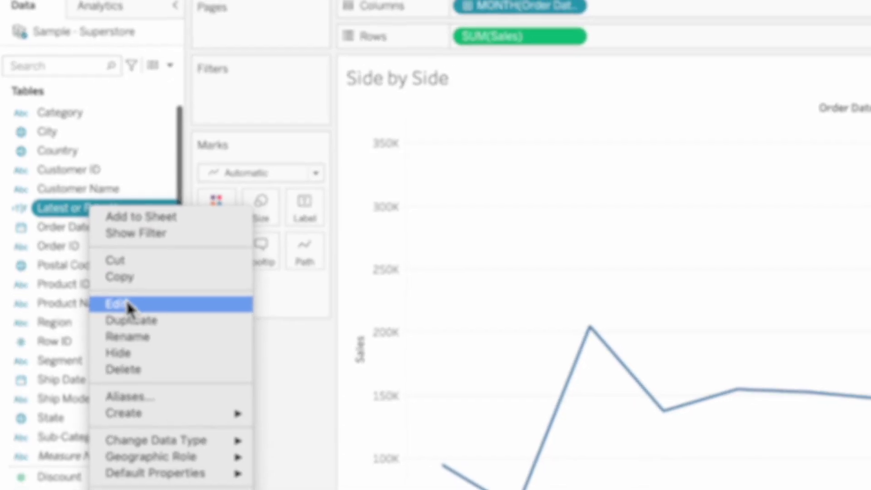
pyautogui.click(118, 304)
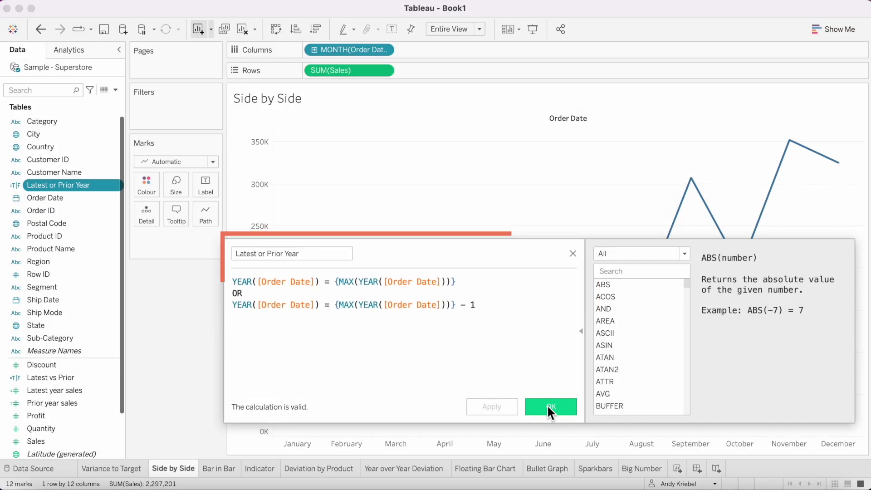
pyautogui.click(547, 405)
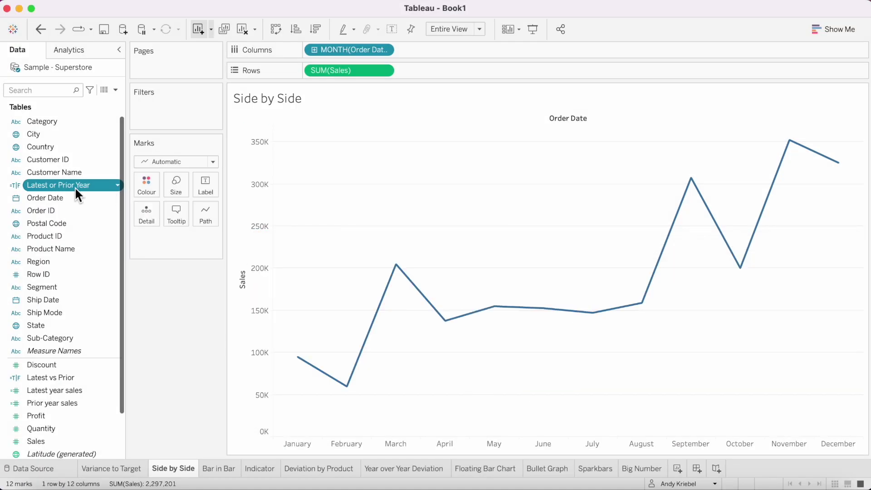
# Filter the Side by Side sheet by Latest or Prior Year, keeping only True.
pyautogui.moveTo(71, 191); pyautogui.dragTo(154, 123)
pyautogui.moveTo(70, 178); pyautogui.dragTo(157, 107)
pyautogui.click(328, 159)
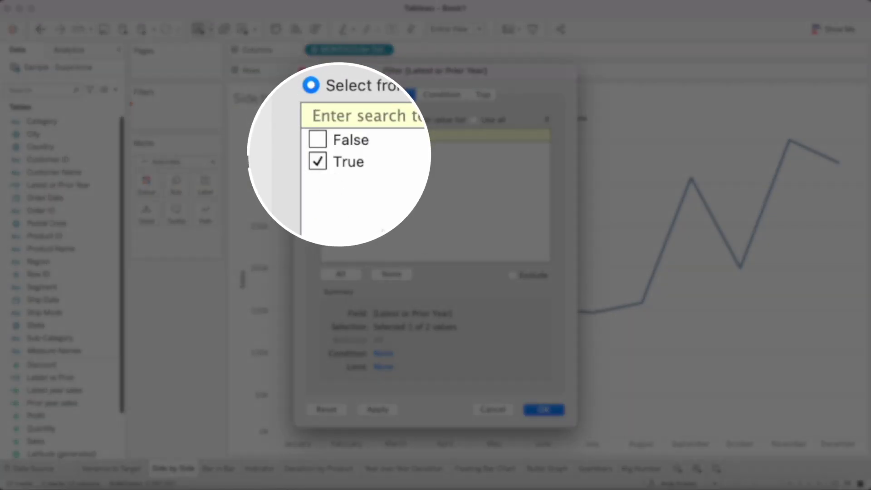
pyautogui.click(543, 409)
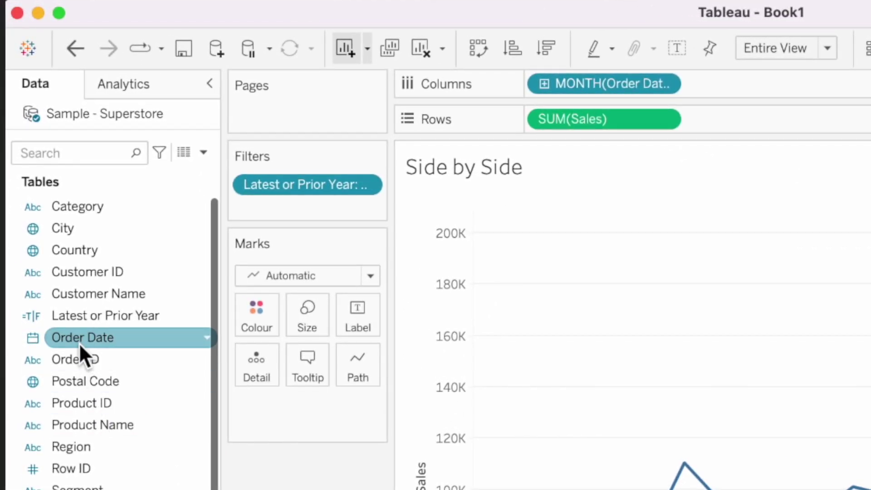
# Split each month by YEAR(Order Date) on Columns and change the mark type to Bar.
pyautogui.moveTo(79, 344)
pyautogui.mouseDown()
pyautogui.moveTo(555, 173)
pyautogui.moveTo(729, 98)
pyautogui.moveTo(710, 83)
pyautogui.mouseUp()
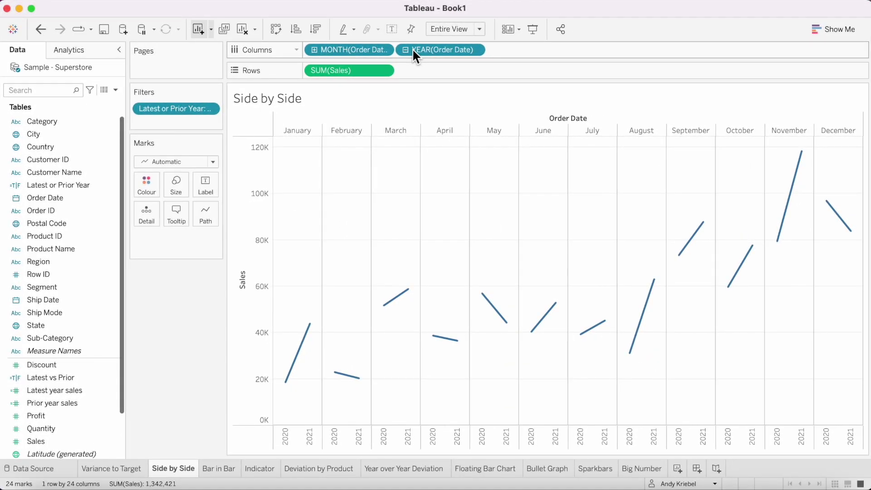
pyautogui.click(166, 161)
pyautogui.click(170, 160)
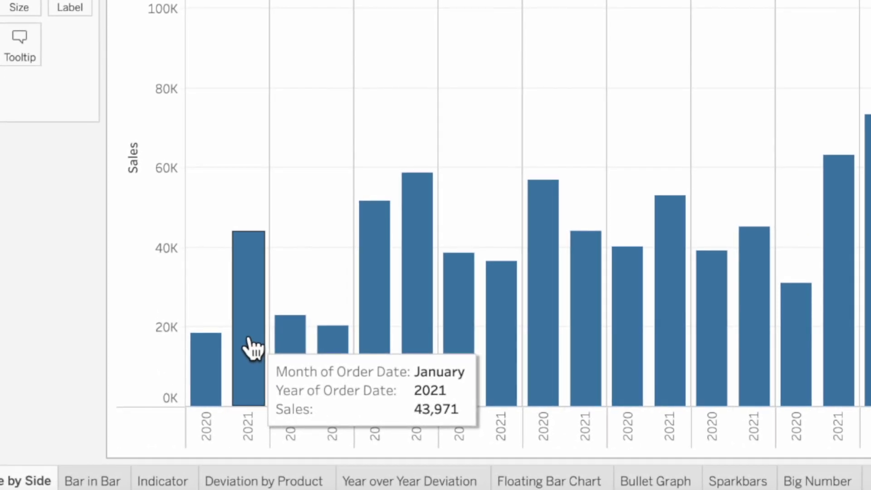
# Colour the side-by-side monthly bars by Order Date.
pyautogui.moveTo(283, 414)
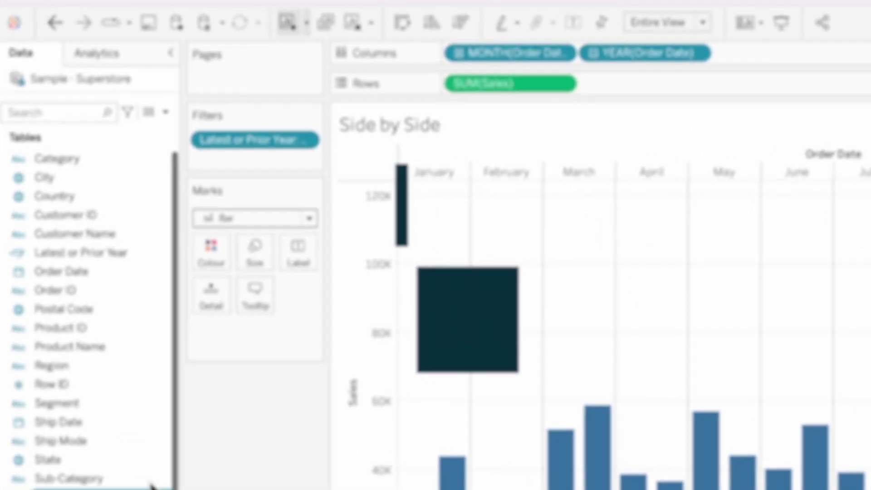
pyautogui.click(53, 197)
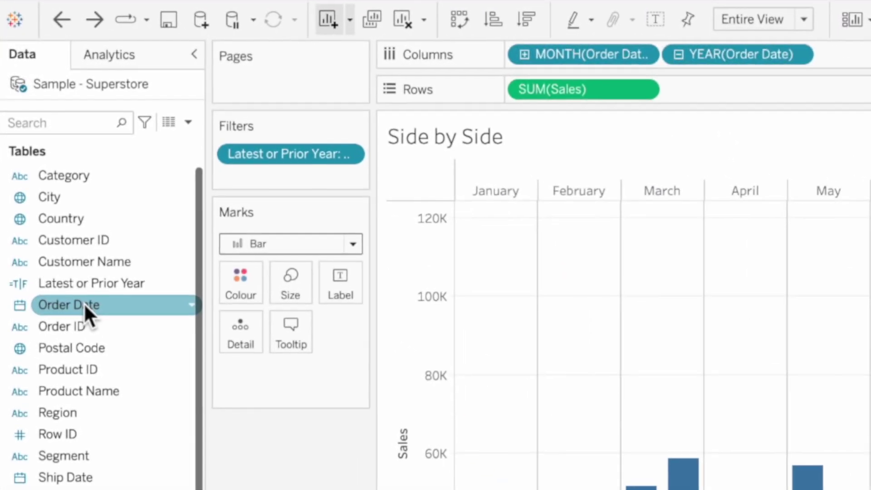
pyautogui.moveTo(85, 307); pyautogui.dragTo(221, 277)
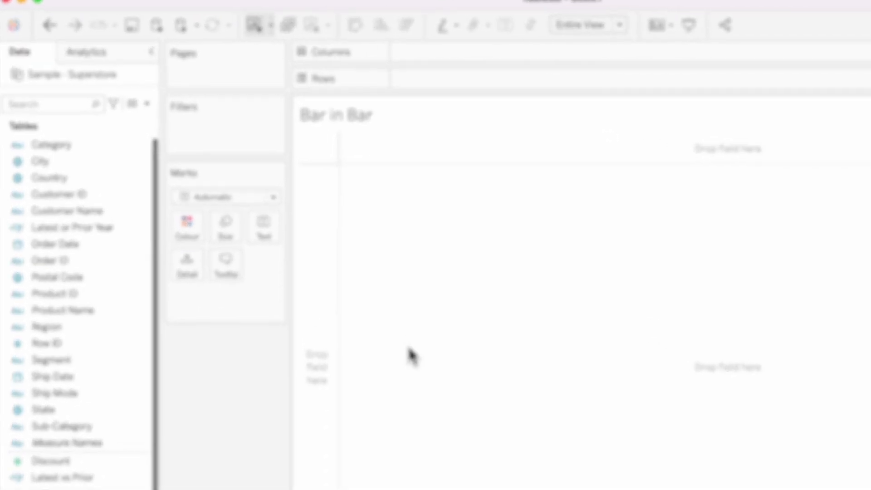
# On the Bar in Bar sheet, place discrete MONTH(Order Date) on Columns.
pyautogui.moveTo(91, 308); pyautogui.dragTo(627, 53)
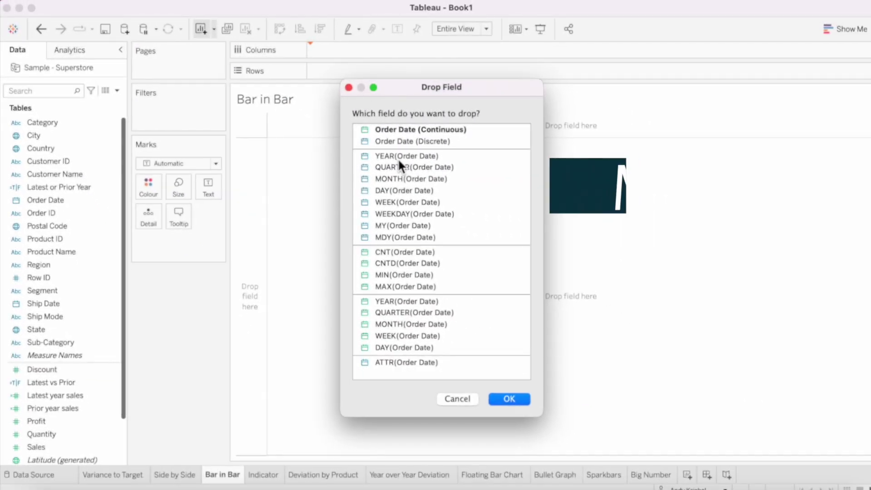
pyautogui.click(403, 178)
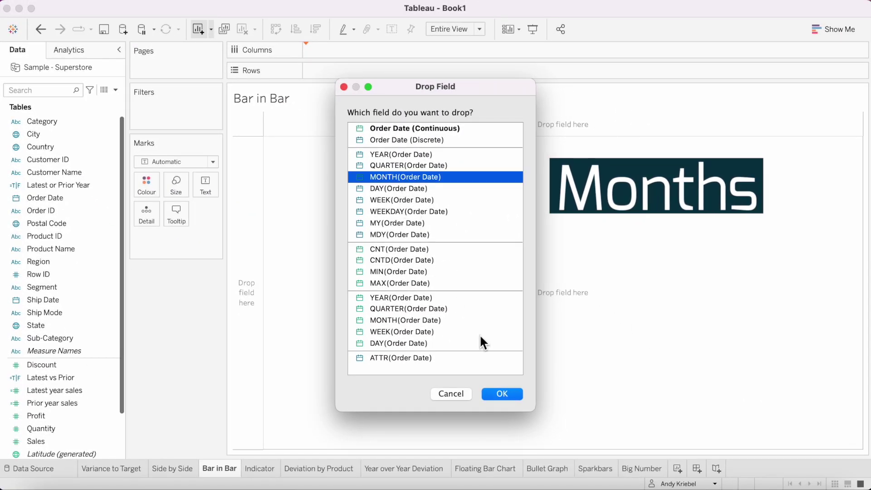
pyautogui.click(498, 391)
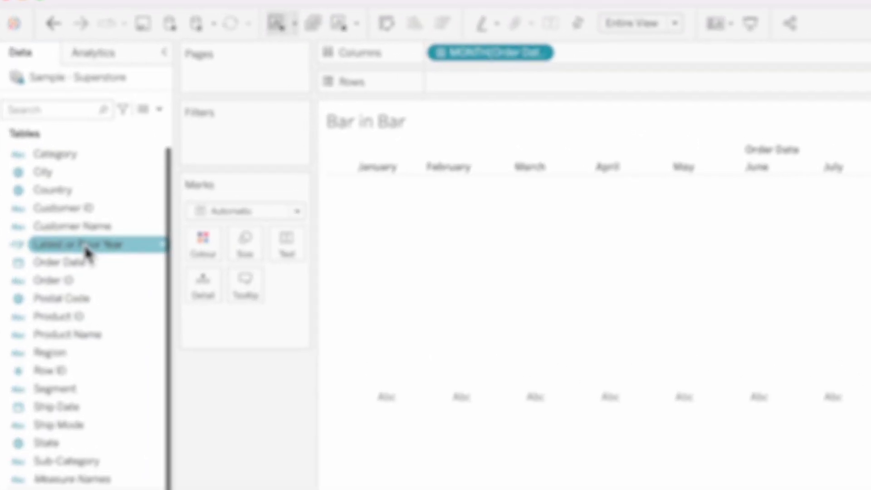
# Filter the Bar in Bar sheet by Latest or Prior Year, keeping only True.
pyautogui.moveTo(67, 186); pyautogui.dragTo(157, 122)
pyautogui.moveTo(262, 178); pyautogui.dragTo(273, 172)
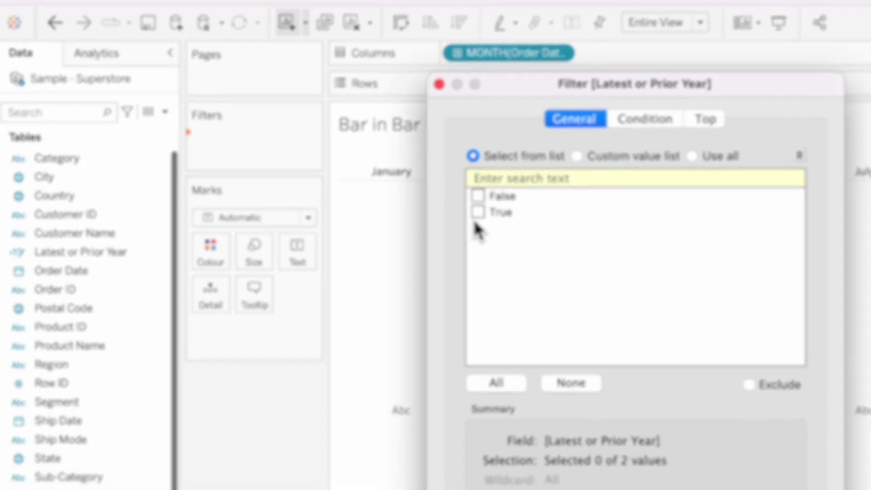
pyautogui.click(478, 212)
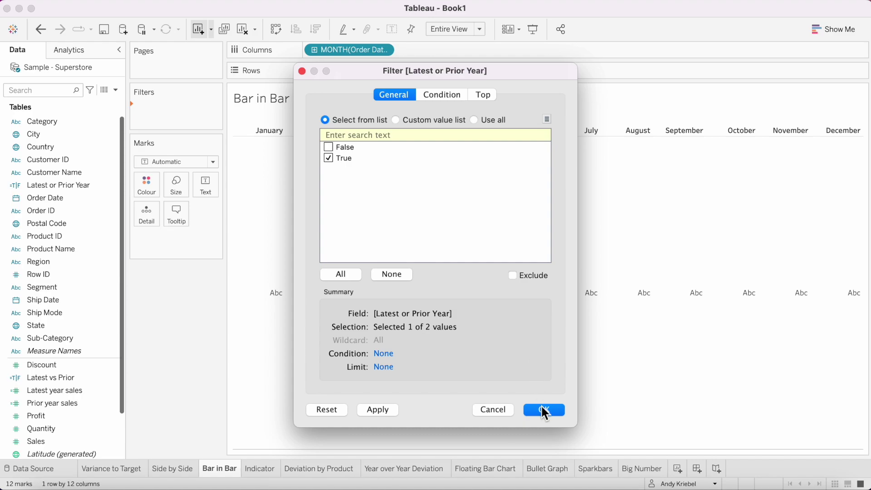
pyautogui.click(545, 410)
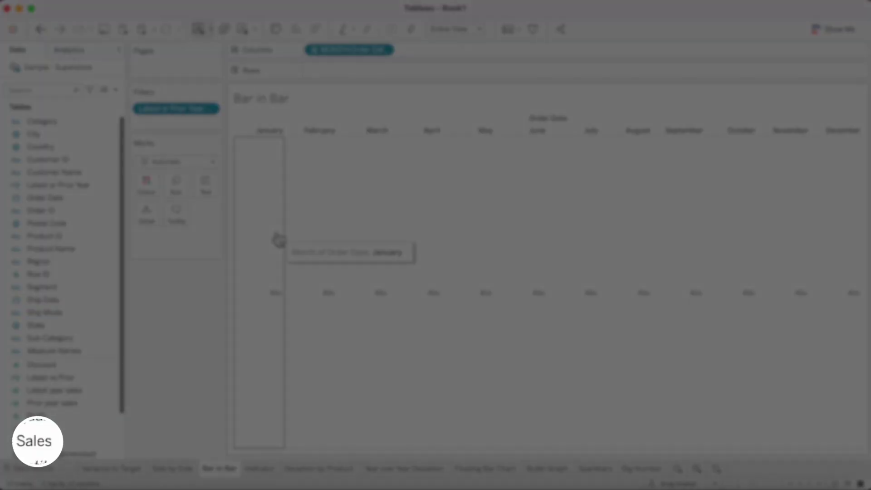
# Place SUM(Sales) on Rows and change the mark type to Bar.
pyautogui.moveTo(88, 378); pyautogui.dragTo(91, 393)
pyautogui.moveTo(35, 441)
pyautogui.mouseDown()
pyautogui.moveTo(56, 440)
pyautogui.moveTo(327, 86)
pyautogui.moveTo(349, 71)
pyautogui.mouseUp()
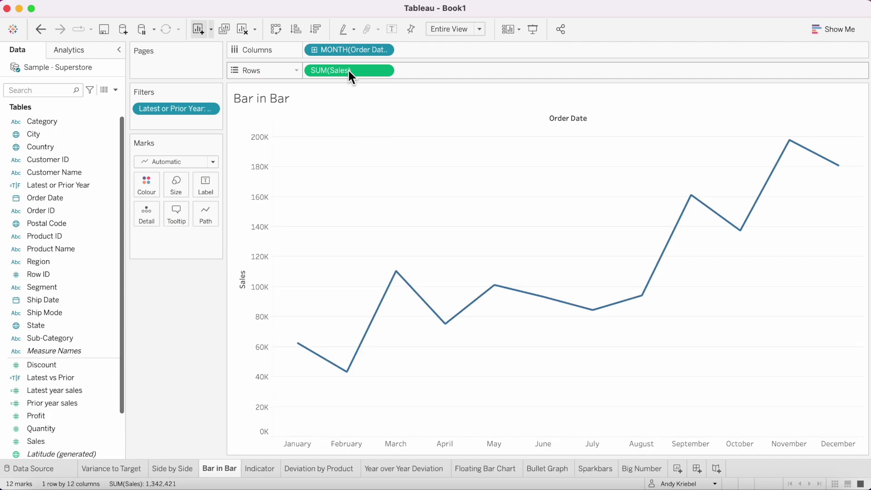
pyautogui.click(175, 162)
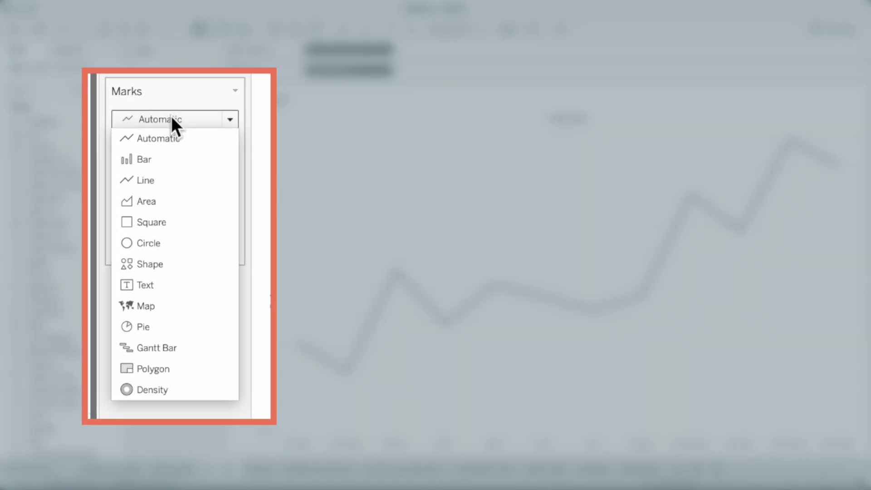
pyautogui.click(167, 156)
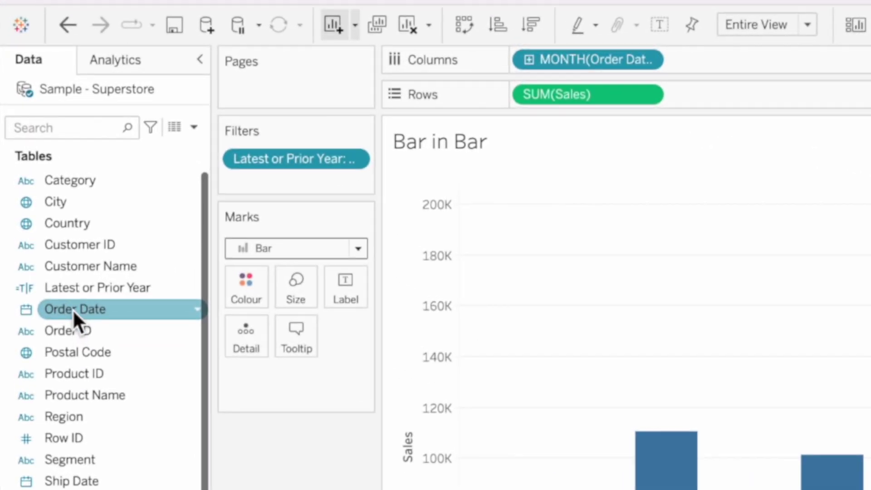
# Colour the monthly bars by YEAR(Order Date) and set Stack Marks to Off.
pyautogui.moveTo(44, 198); pyautogui.dragTo(126, 189)
pyautogui.moveTo(217, 308); pyautogui.dragTo(245, 293)
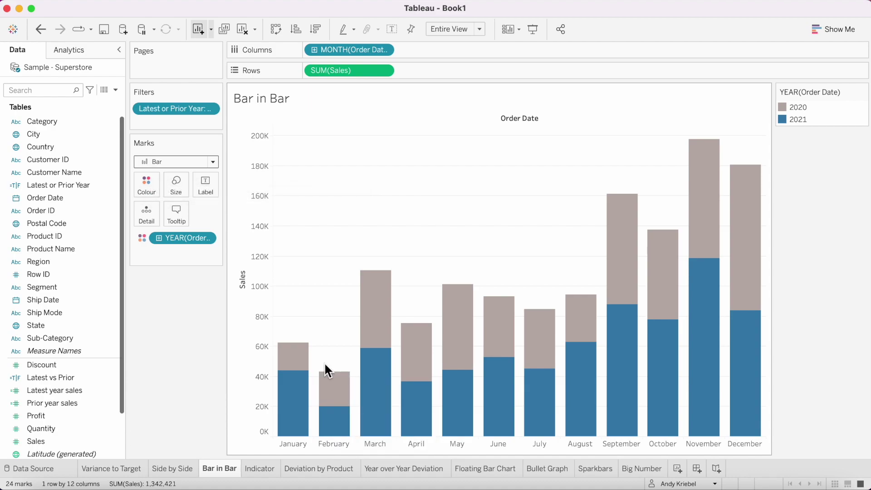
pyautogui.click(280, 2)
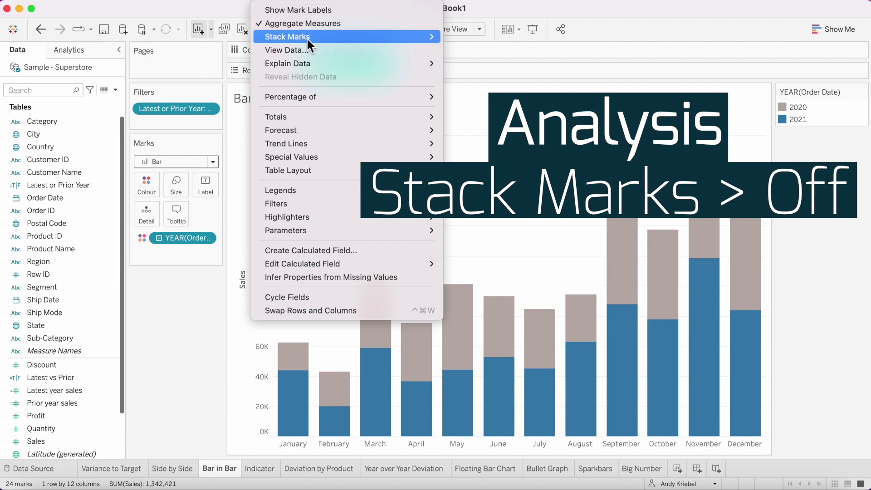
pyautogui.moveTo(353, 32)
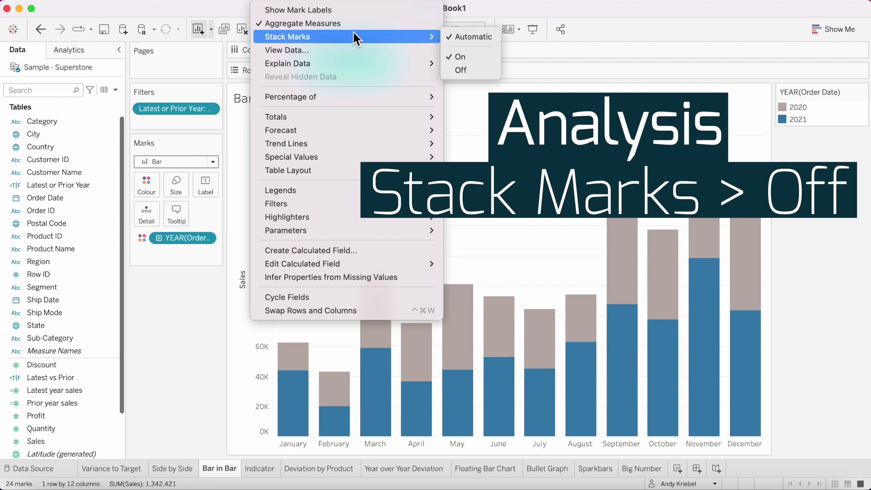
pyautogui.click(450, 67)
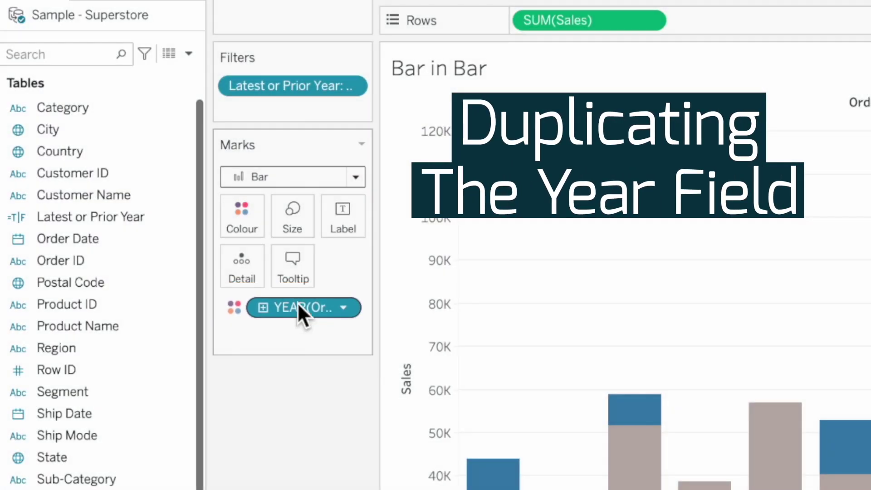
# Duplicate the YEAR(Order Date) colour field onto Size and reorder the colour legend so 2021 comes before 2020.
pyautogui.moveTo(298, 302); pyautogui.dragTo(291, 219)
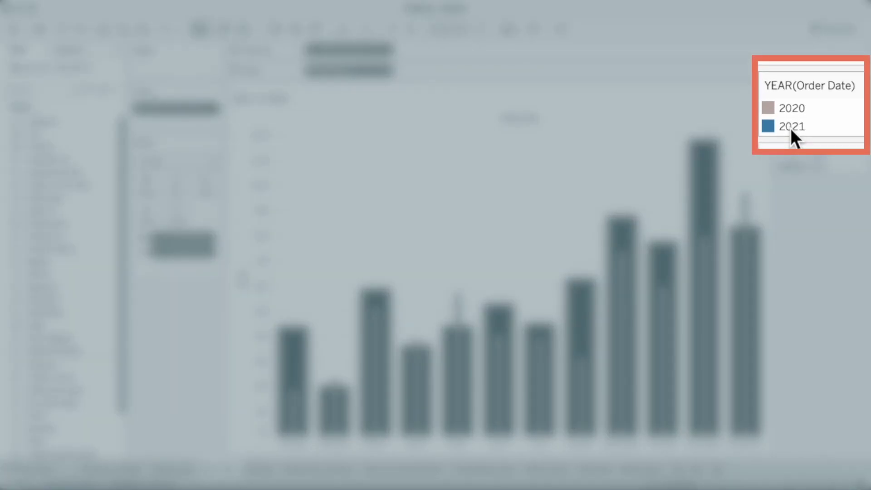
pyautogui.click(791, 128)
pyautogui.moveTo(791, 128); pyautogui.dragTo(788, 101)
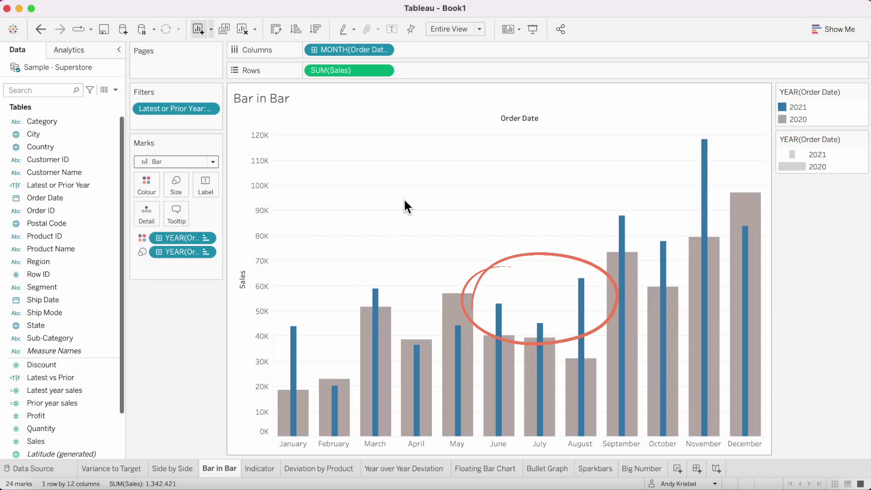
pyautogui.moveTo(629, 332)
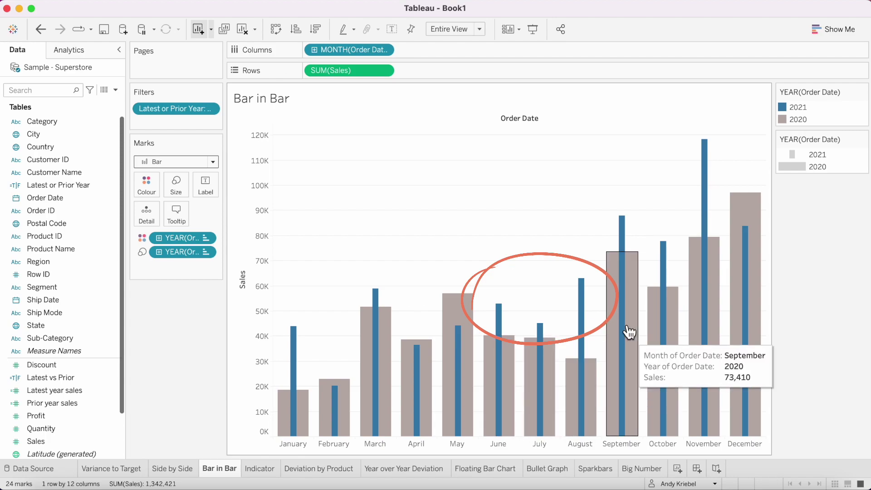
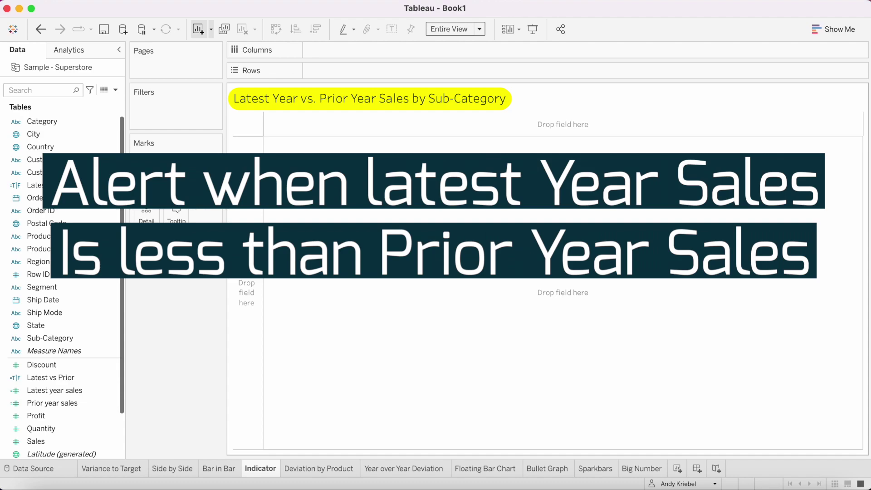
# On the Indicator sheet, chart Latest year sales on Columns against Sub-Category on Rows, adding Latest vs Prior after Sub-Category.
pyautogui.click(77, 325)
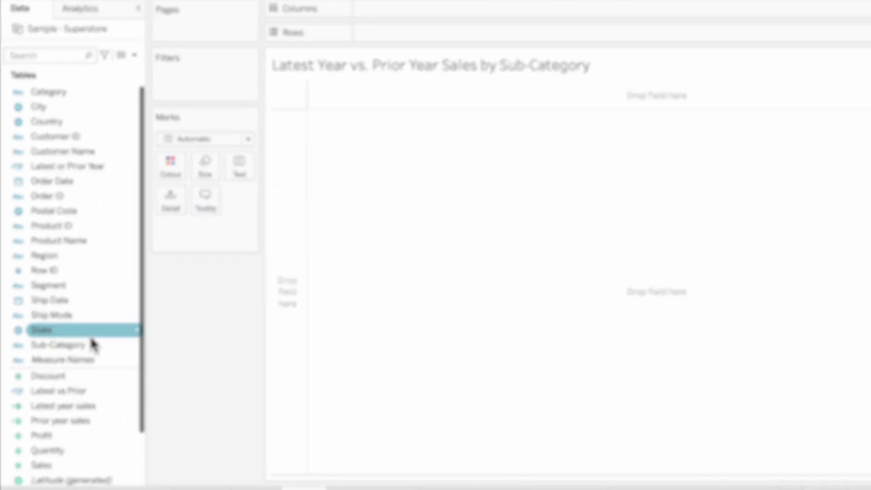
pyautogui.moveTo(93, 345); pyautogui.dragTo(285, 284)
pyautogui.moveTo(130, 449); pyautogui.dragTo(599, 0)
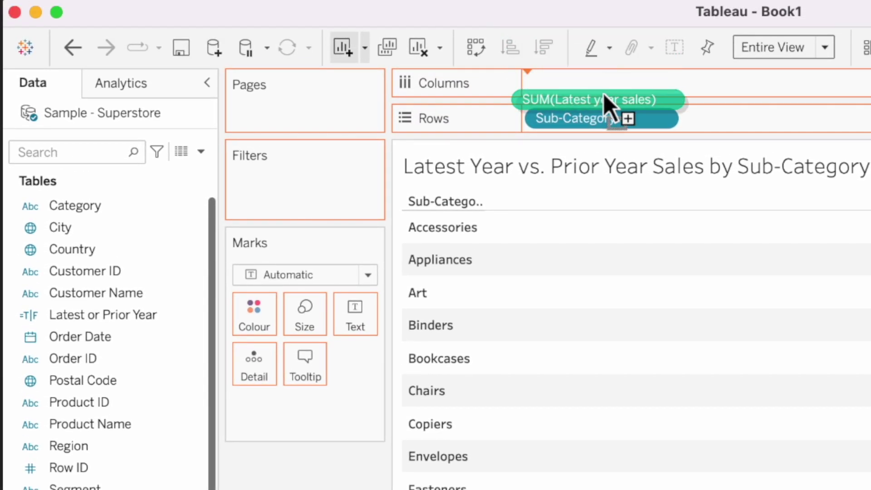
pyautogui.moveTo(603, 94); pyautogui.dragTo(614, 91)
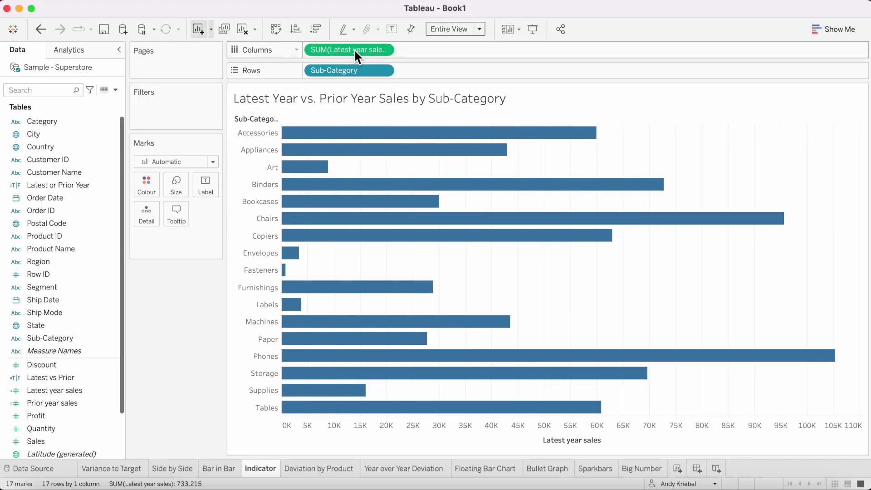
pyautogui.click(55, 378)
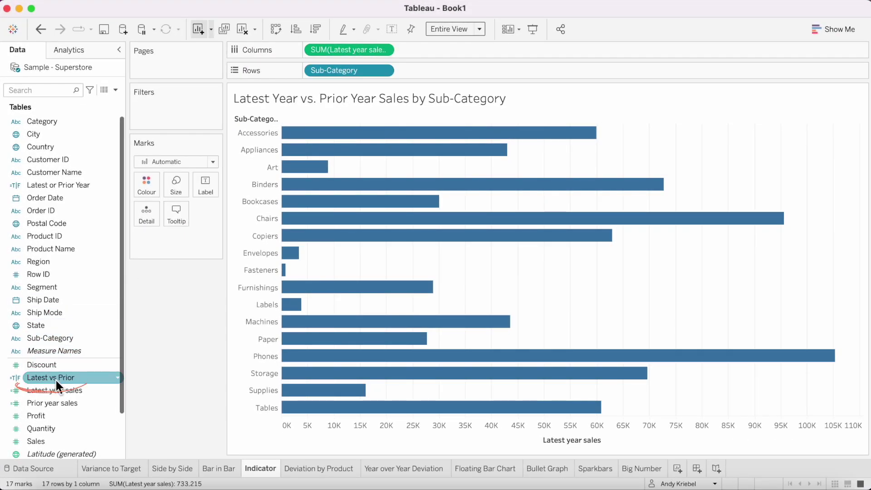
pyautogui.moveTo(55, 377); pyautogui.dragTo(425, 68)
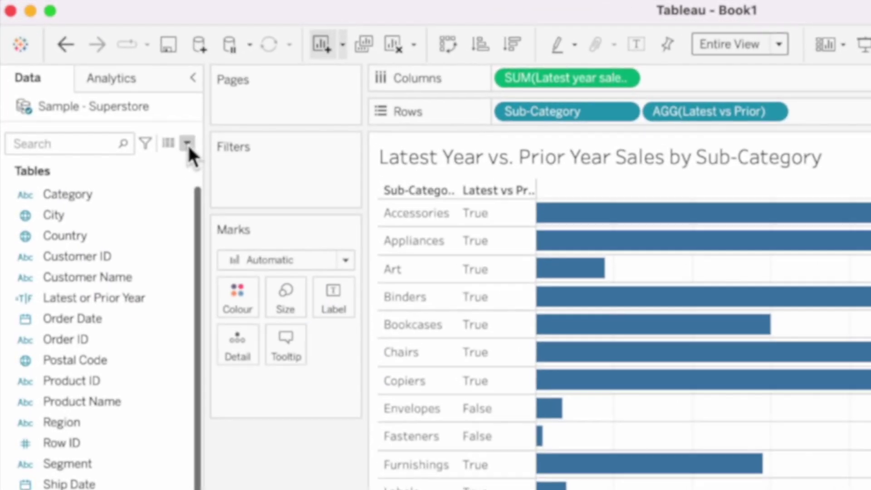
# Create a calculated field named Indicator with the formula IF [Latest vs Prior] THEN '' ELSE '•' END.
pyautogui.click(187, 146)
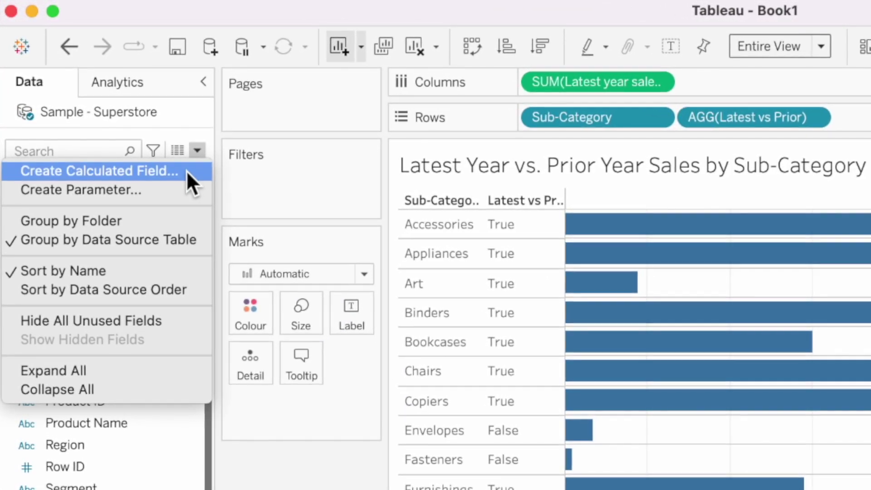
pyautogui.click(181, 168)
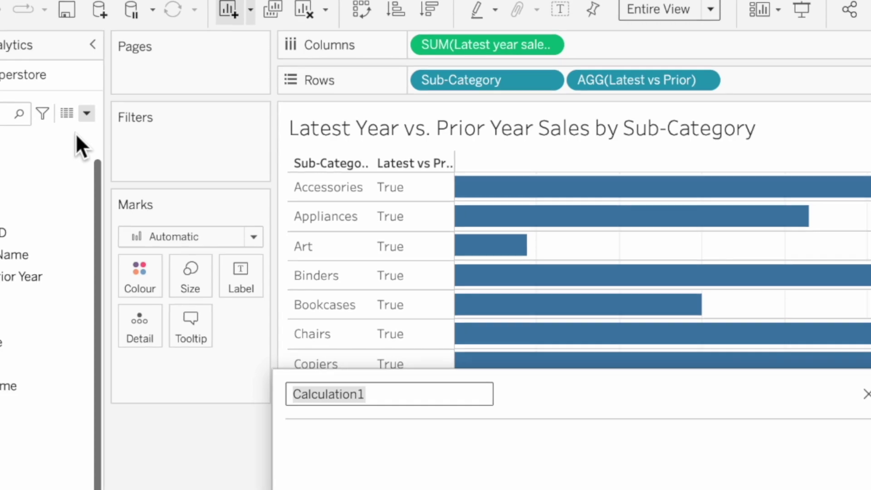
pyautogui.write('Indicator')
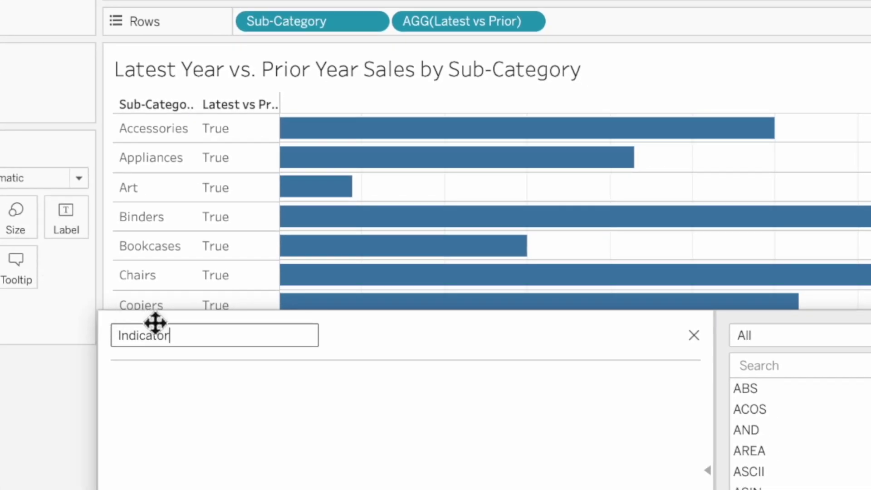
pyautogui.write('IF')
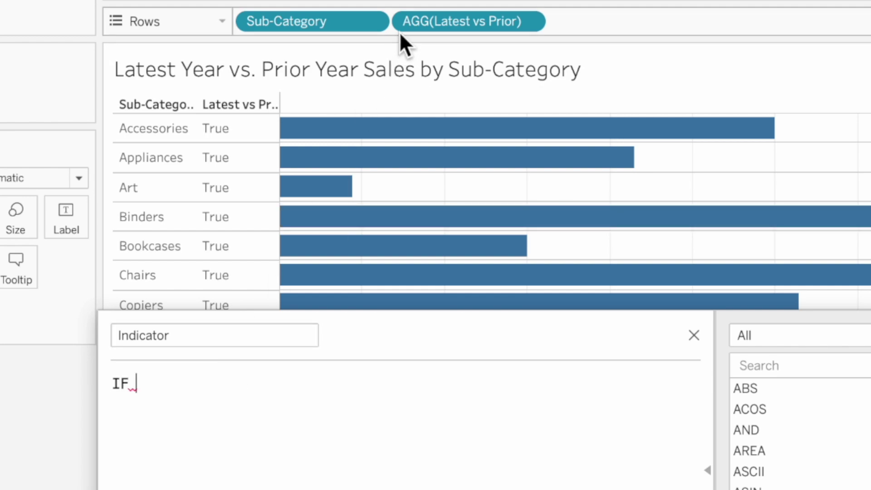
pyautogui.moveTo(418, 27); pyautogui.dragTo(264, 402)
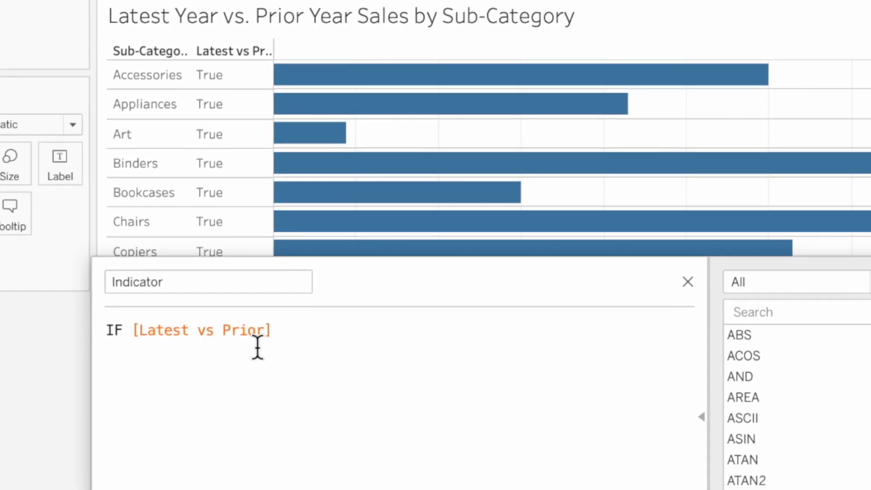
pyautogui.write('THEN ')
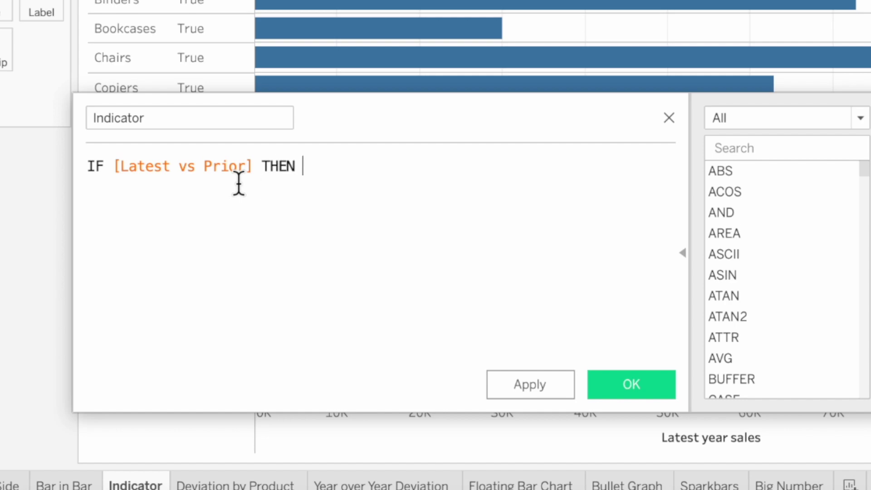
pyautogui.write("''")
pyautogui.press('Return')
pyautogui.write("ELSE '")
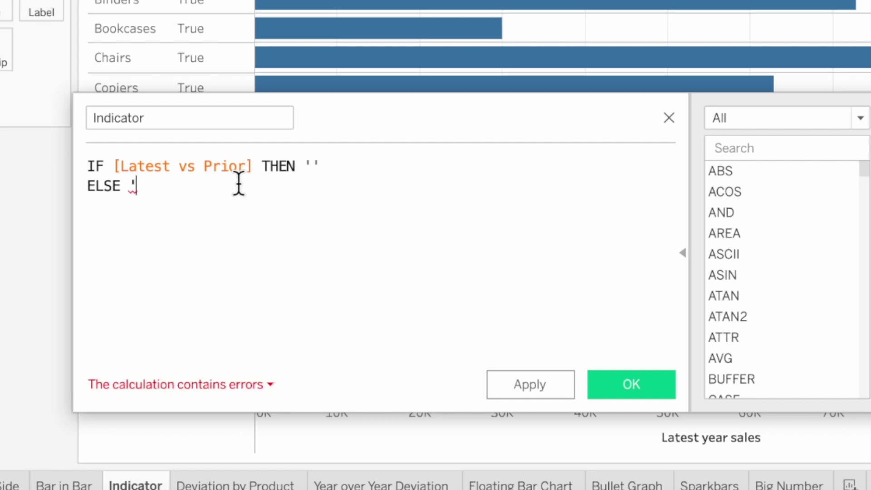
pyautogui.write("•' ")
pyautogui.write('END')
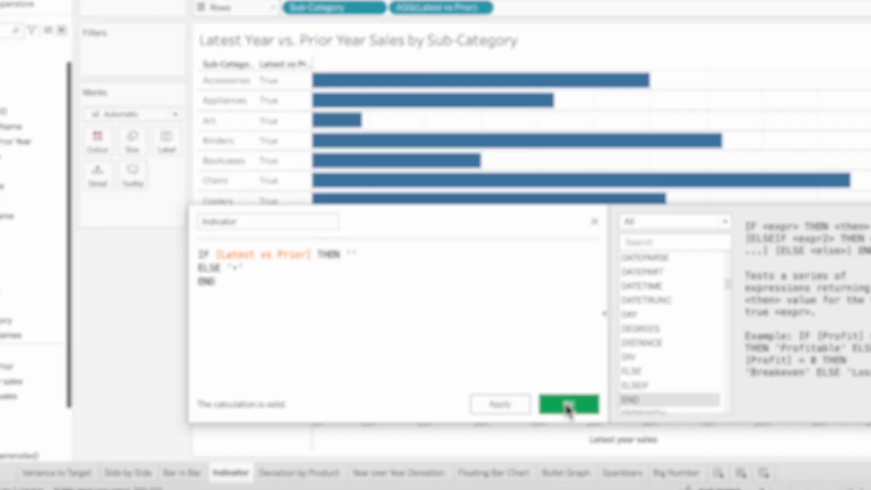
pyautogui.click(568, 405)
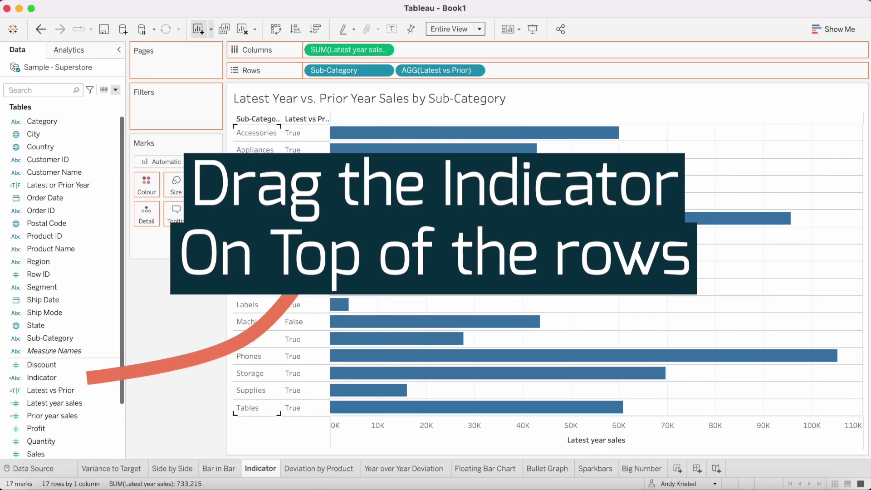
# Replace Latest vs Prior on Rows with Indicator and format its header font to size 18 in red.
pyautogui.moveTo(42, 377); pyautogui.dragTo(433, 68)
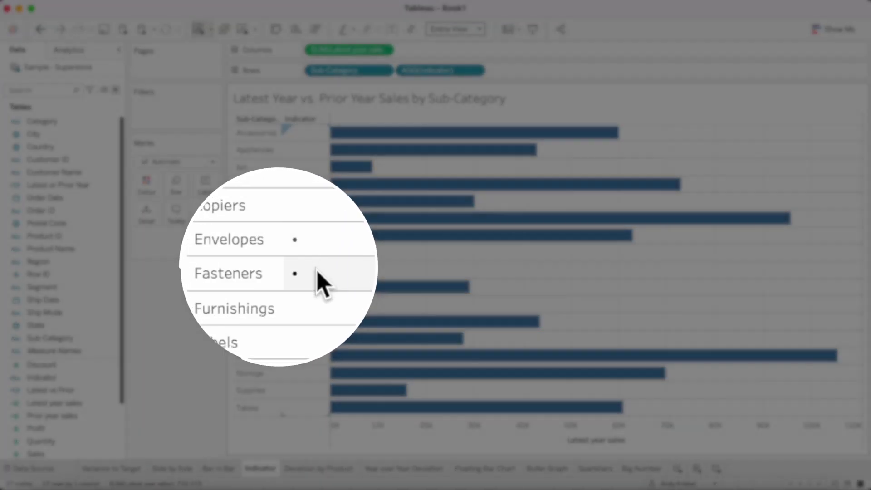
pyautogui.rightClick(298, 253)
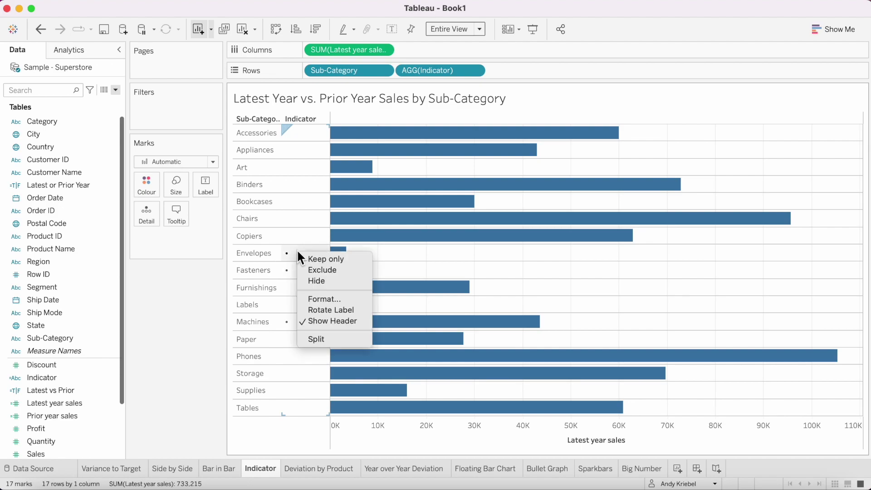
pyautogui.click(315, 294)
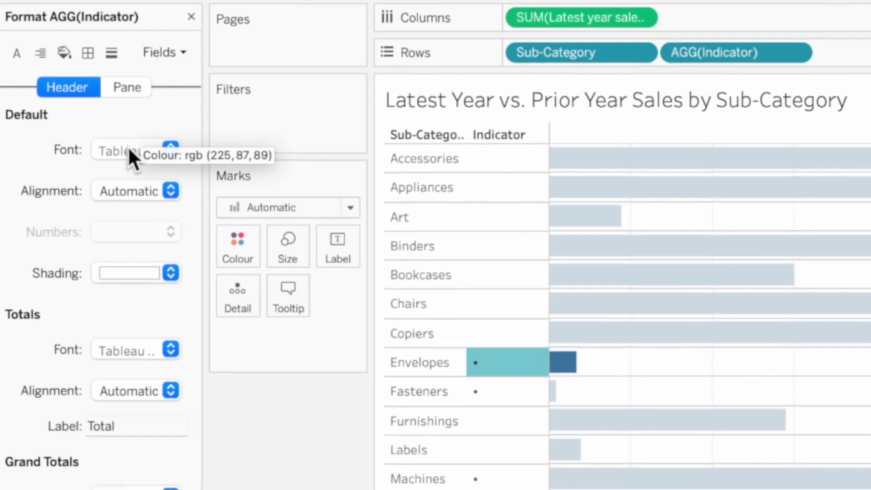
pyautogui.click(129, 149)
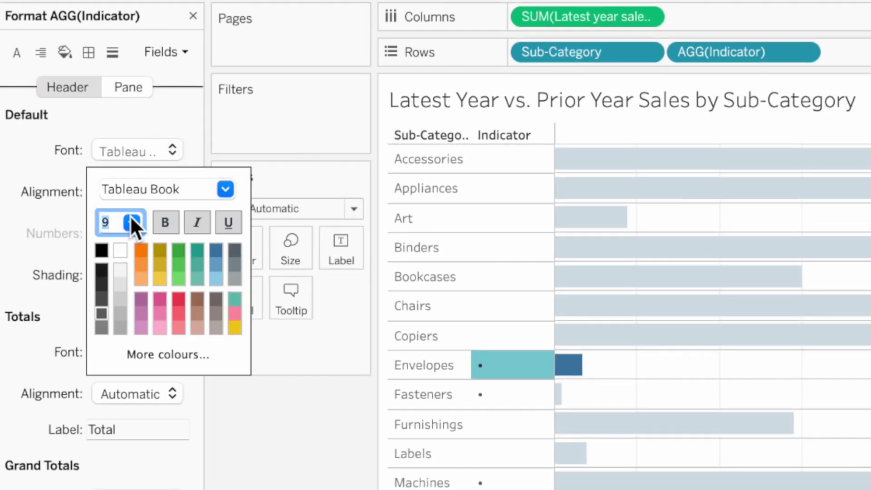
pyautogui.click(132, 220)
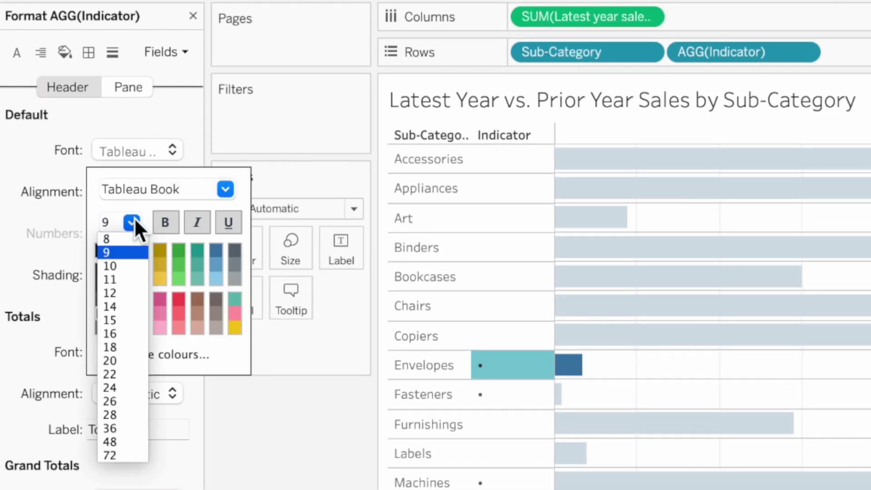
pyautogui.click(126, 348)
pyautogui.click(179, 300)
pyautogui.click(328, 487)
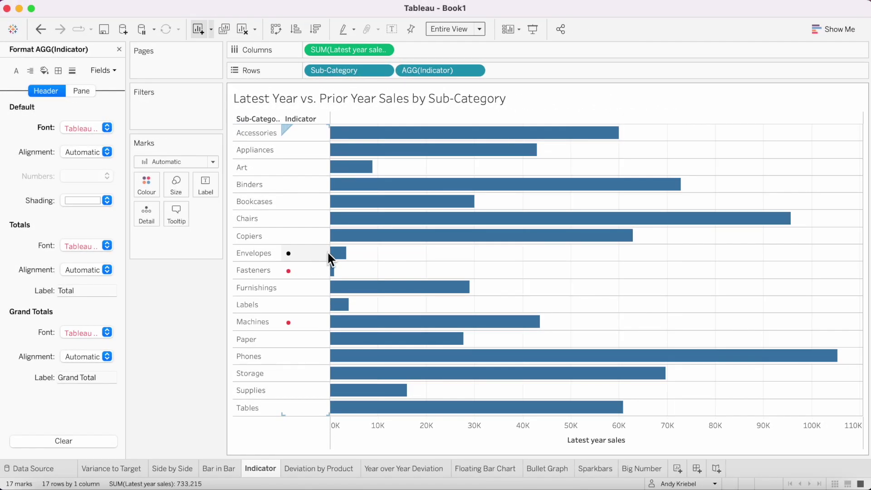
# Narrow the Indicator column to fit its dots and colour the bars by Latest vs Prior.
pyautogui.moveTo(328, 253); pyautogui.dragTo(295, 253)
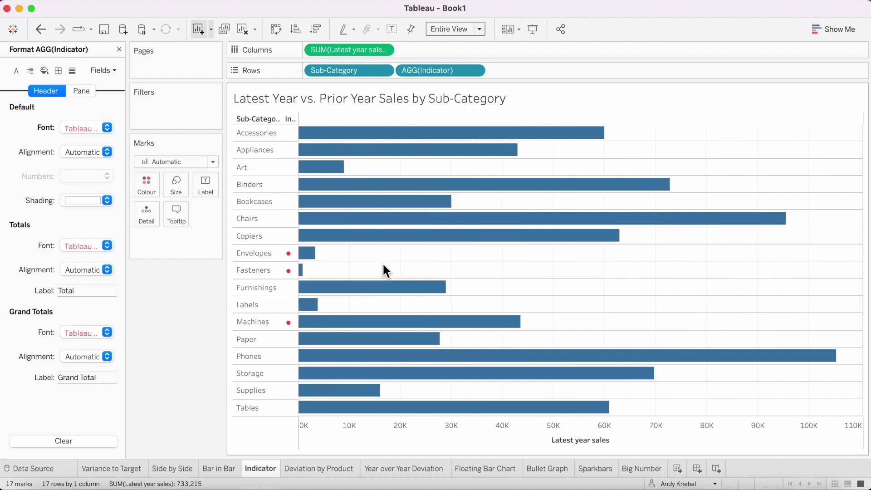
pyautogui.click(118, 49)
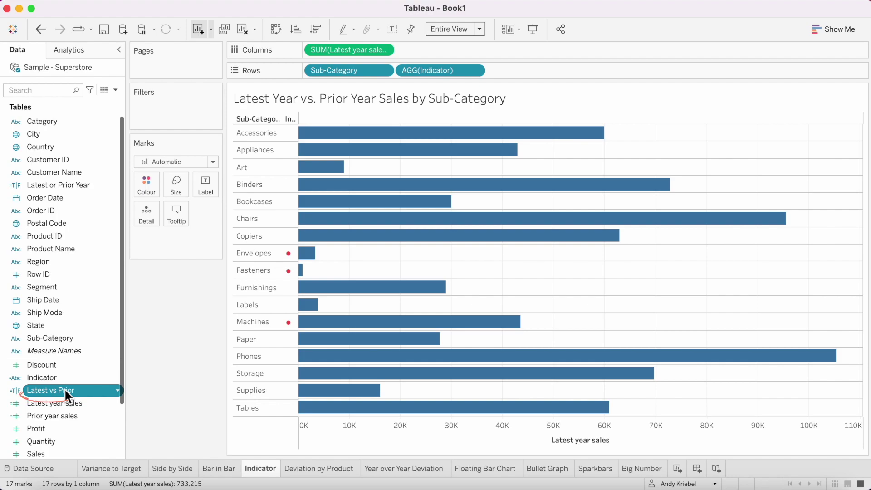
pyautogui.moveTo(64, 389)
pyautogui.mouseDown()
pyautogui.moveTo(154, 212)
pyautogui.moveTo(146, 190)
pyautogui.mouseUp()
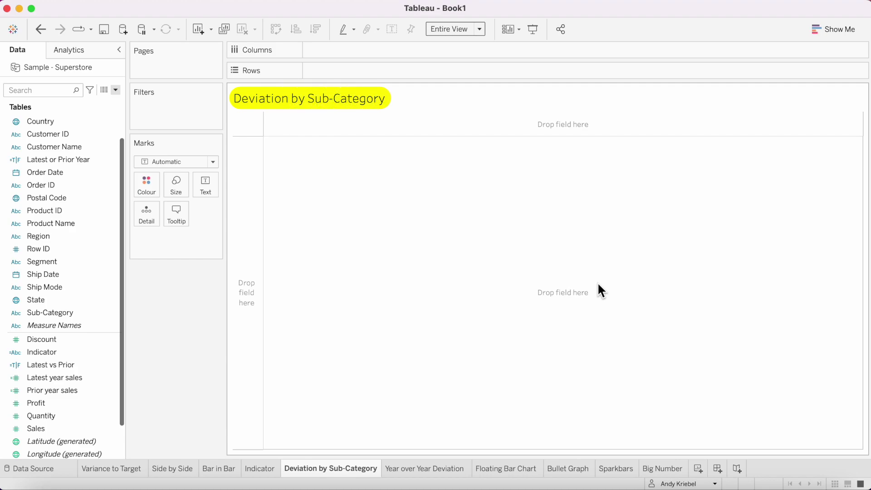
# On the Deviation by Sub-Category sheet, place Sub-Category on Rows and start a calculated field named Variance to PY.
pyautogui.moveTo(51, 312); pyautogui.dragTo(99, 290)
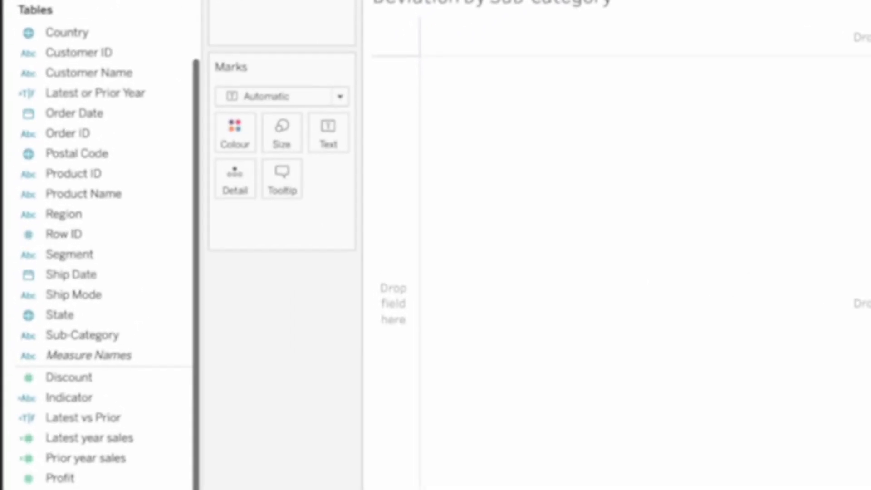
pyautogui.moveTo(172, 299); pyautogui.dragTo(414, 254)
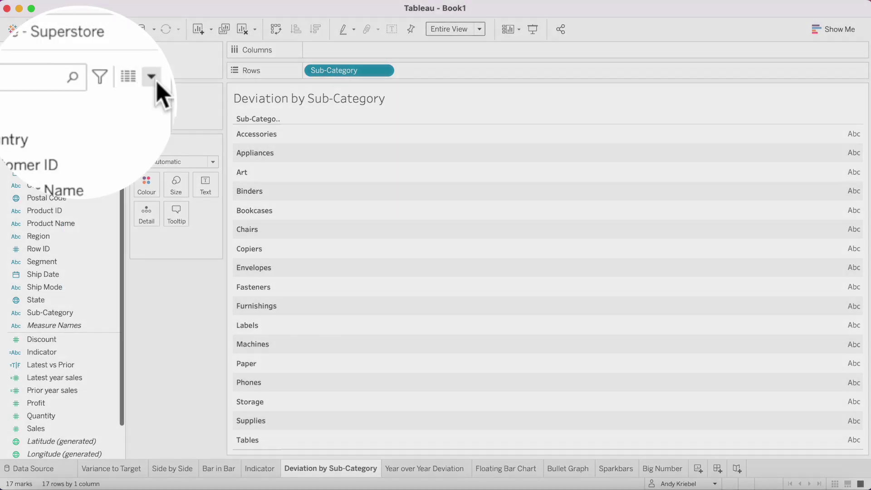
pyautogui.click(116, 90)
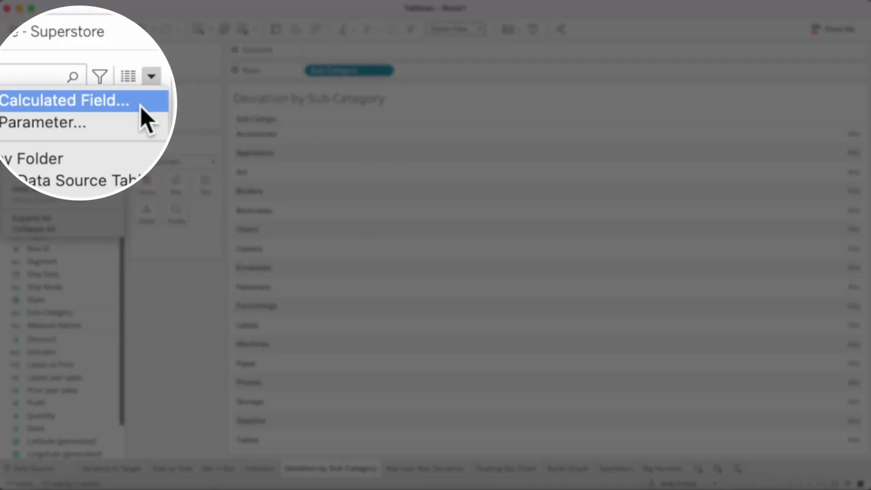
pyautogui.click(110, 104)
pyautogui.write('Vaai')
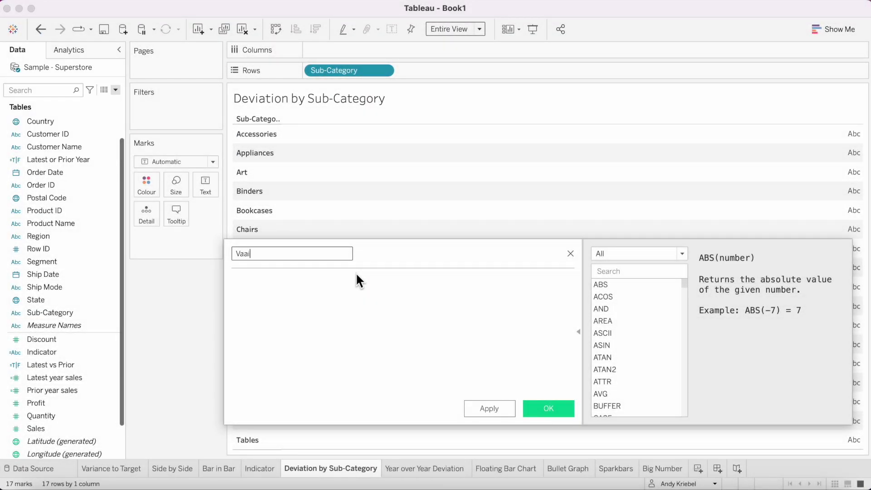
pyautogui.press('BackSpace')
pyautogui.press('BackSpace')
pyautogui.write('riance to ')
pyautogui.write('PY')
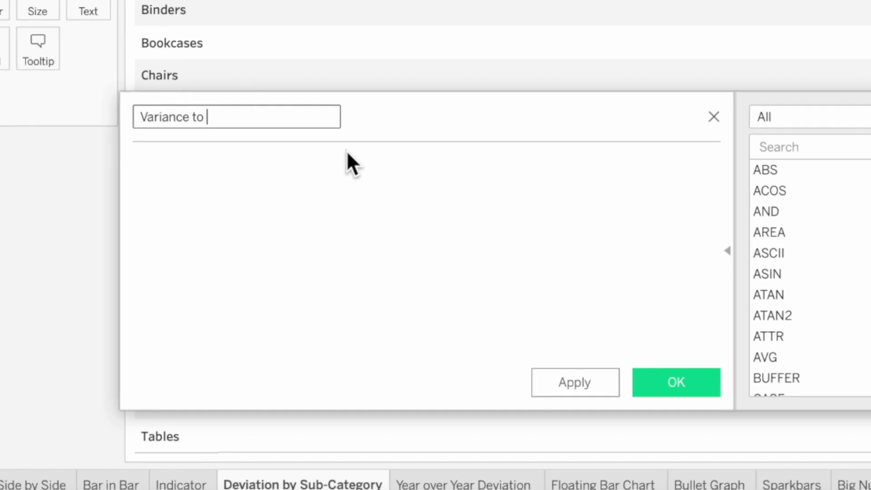
# Enter the formula SUM([Latest year sales])-SUM([Prior year sales]) for Variance to PY and save the calculated field.
pyautogui.click(314, 214)
pyautogui.write('SUM')
pyautogui.press('Return')
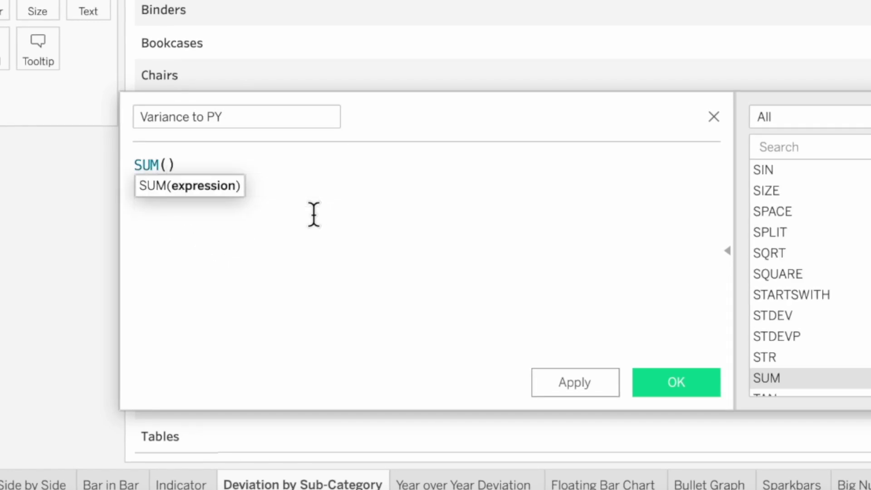
pyautogui.write('lat')
pyautogui.press('Down')
pyautogui.press('Down')
pyautogui.press('Return')
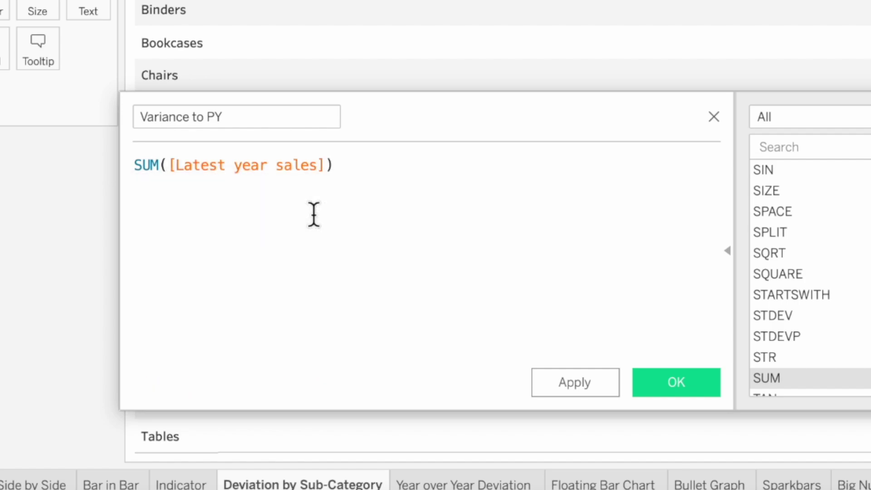
pyautogui.write('-SUM')
pyautogui.press('Return')
pyautogui.write('prio')
pyautogui.press('Return')
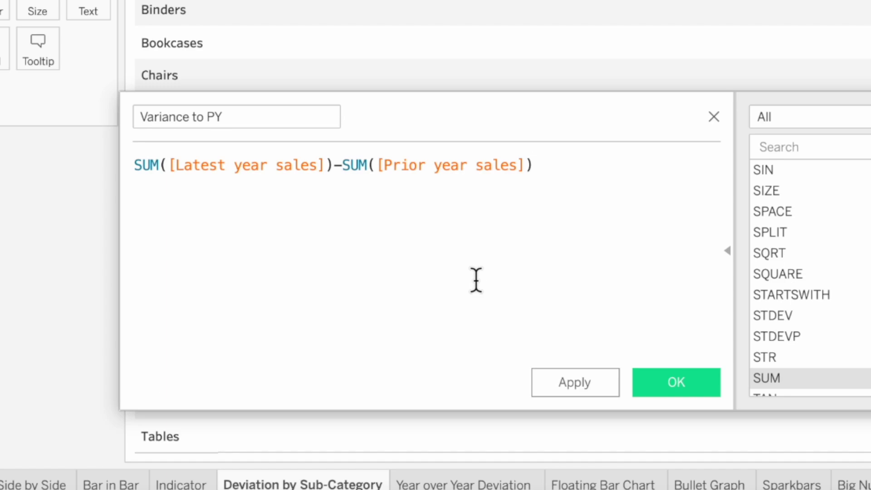
pyautogui.click(650, 381)
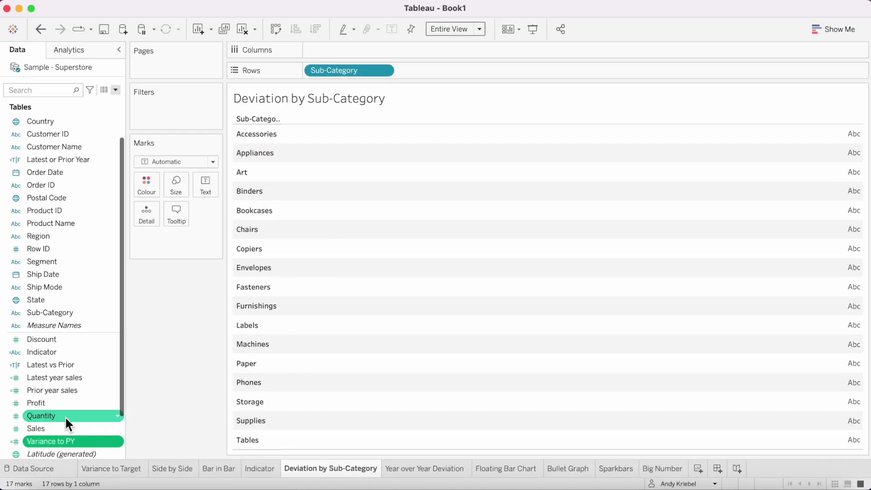
# Chart Variance to PY on Columns, sort the sub-categories descending by it, and colour the bars by the same measure.
pyautogui.moveTo(59, 440)
pyautogui.mouseDown()
pyautogui.moveTo(320, 58)
pyautogui.moveTo(347, 42)
pyautogui.moveTo(354, 50)
pyautogui.moveTo(345, 47)
pyautogui.mouseUp()
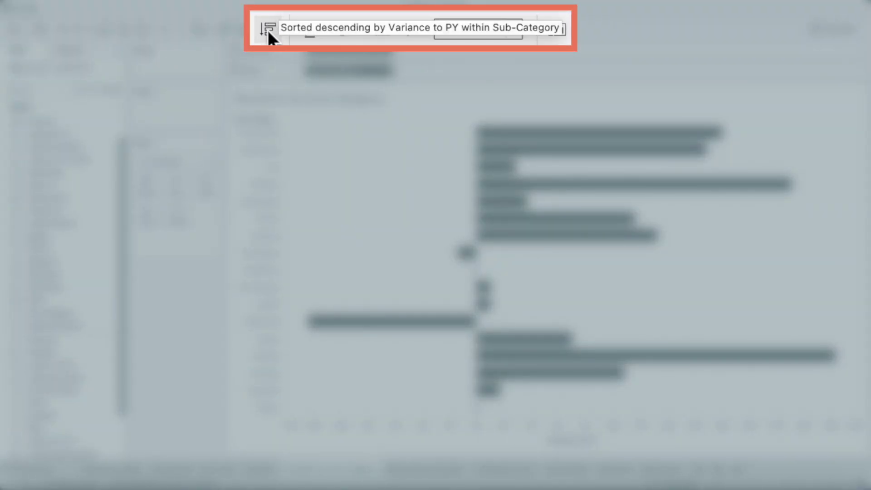
pyautogui.click(315, 29)
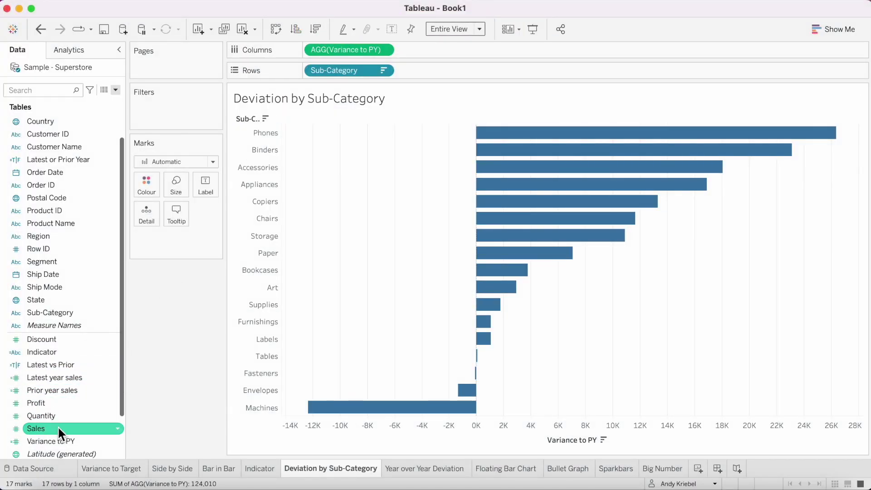
pyautogui.moveTo(54, 439); pyautogui.dragTo(149, 175)
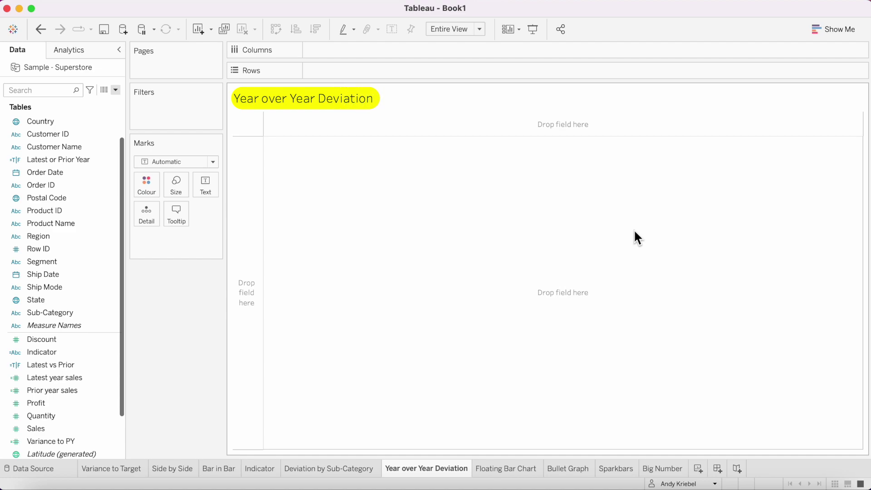
# On the Year over Year Deviation sheet, place Order Date on Columns as the discrete MONTH(Order Date).
pyautogui.moveTo(78, 175); pyautogui.dragTo(208, 106)
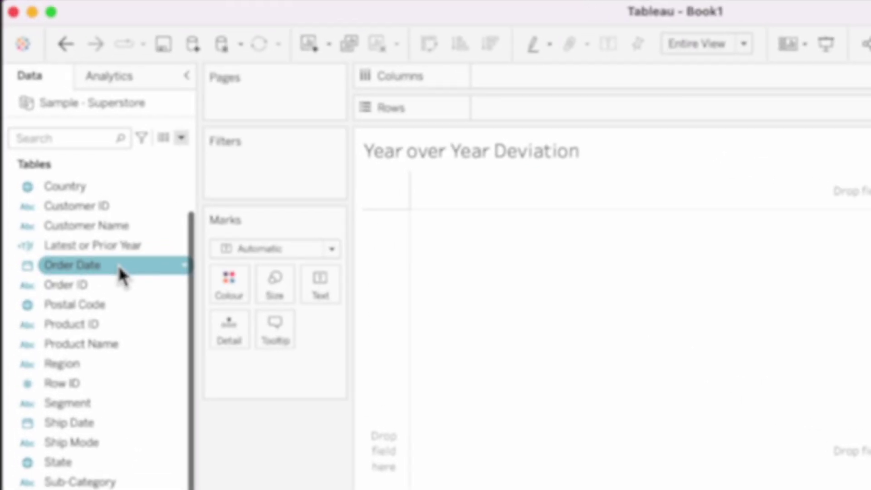
pyautogui.moveTo(359, 181); pyautogui.dragTo(607, 86)
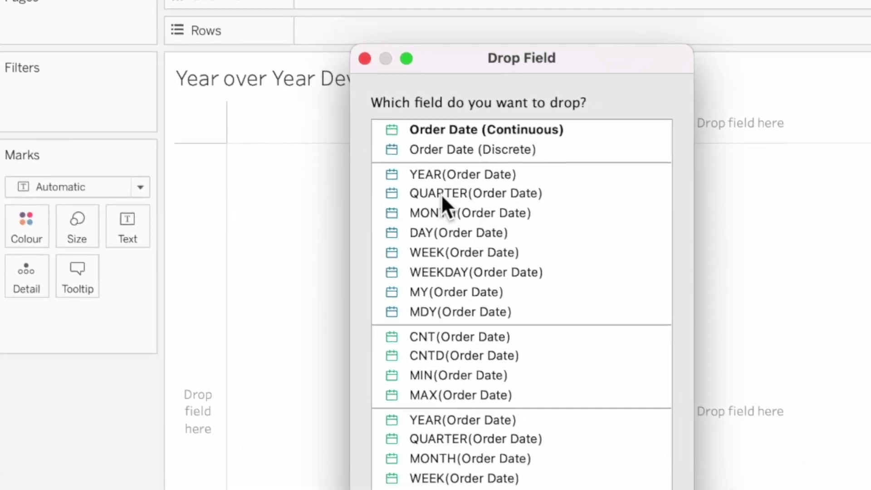
pyautogui.click(441, 212)
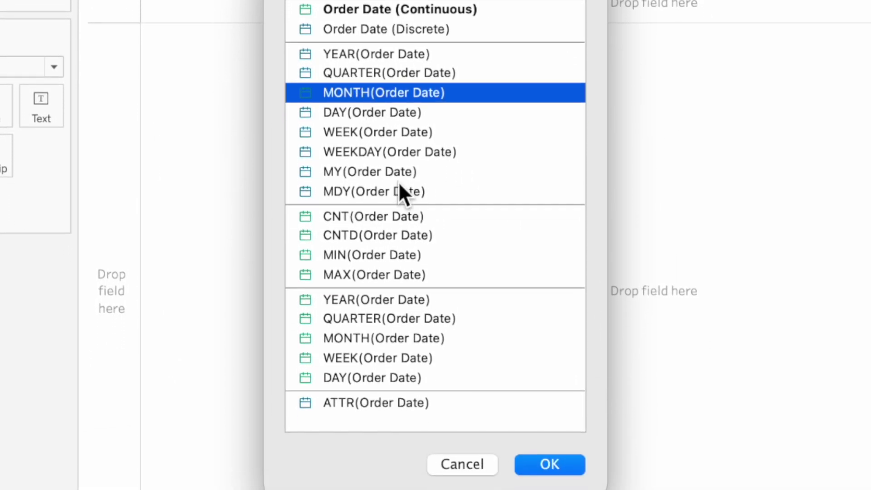
pyautogui.click(544, 422)
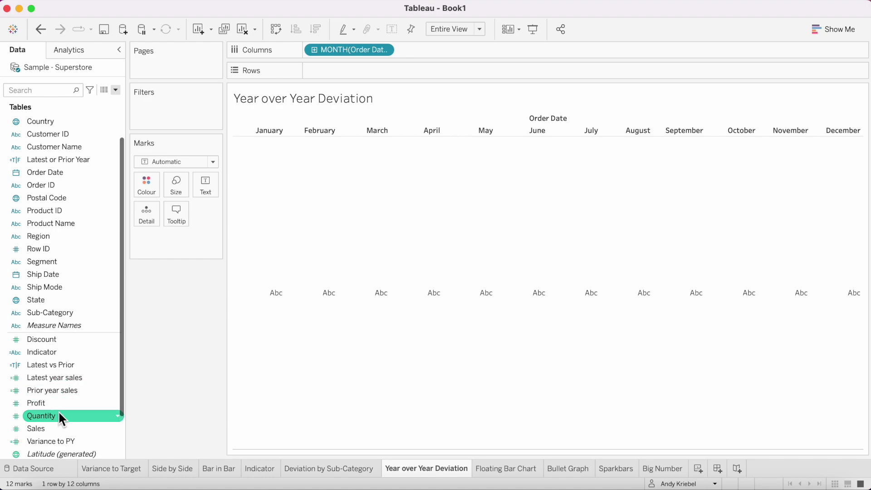
# Check the Variance to PY formula, add the field to Rows with the Bar mark type, and colour the bars by it.
pyautogui.rightClick(54, 437)
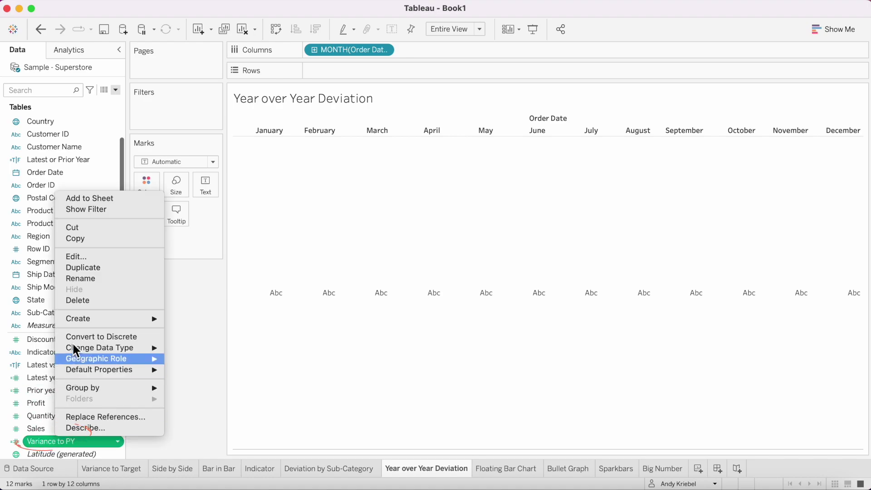
pyautogui.click(80, 255)
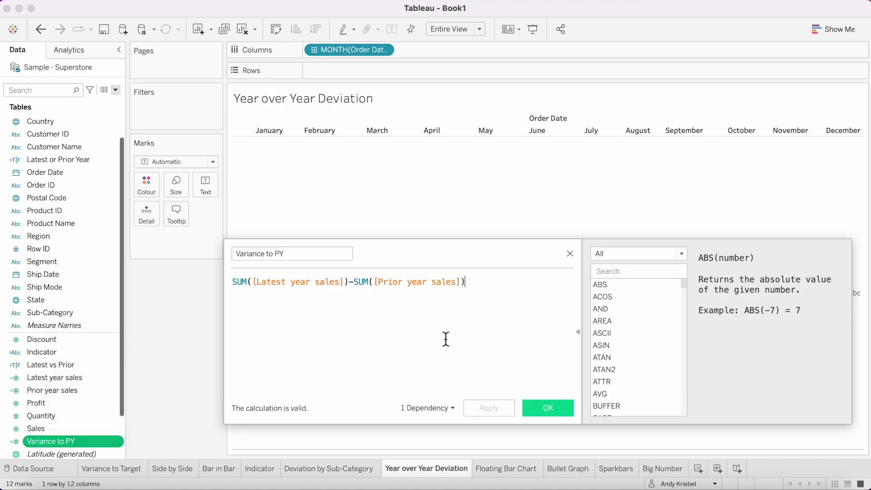
pyautogui.click(550, 408)
pyautogui.moveTo(48, 437)
pyautogui.mouseDown()
pyautogui.moveTo(250, 176)
pyautogui.moveTo(347, 67)
pyautogui.mouseUp()
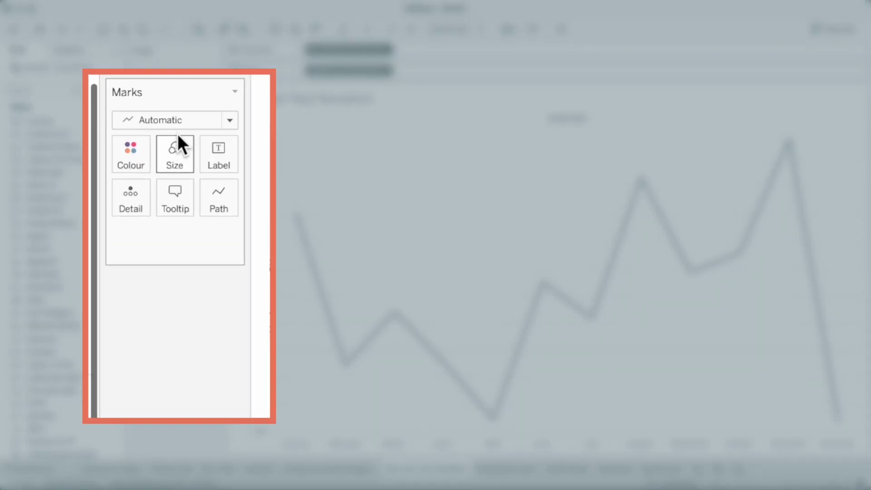
pyautogui.click(168, 122)
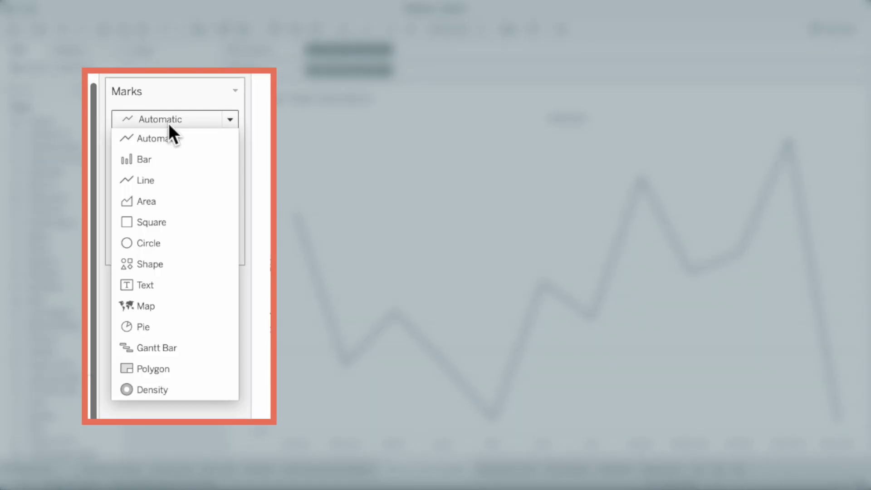
pyautogui.click(167, 159)
pyautogui.click(61, 440)
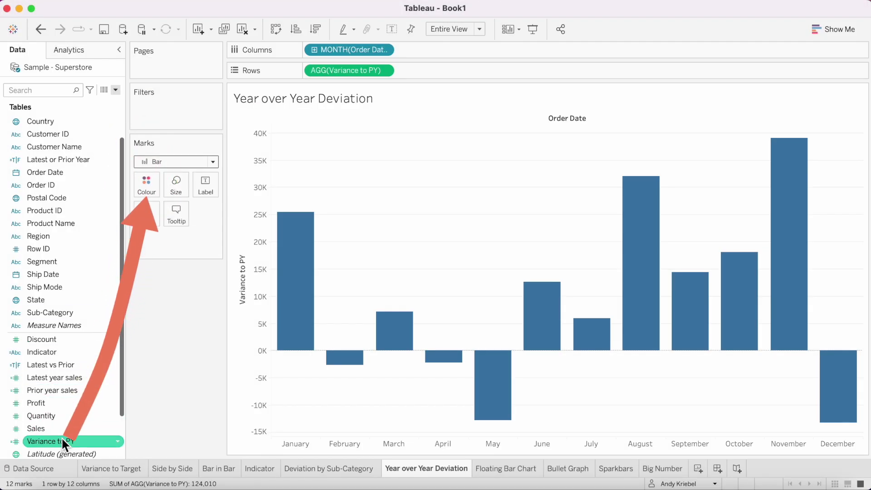
pyautogui.moveTo(61, 438); pyautogui.dragTo(144, 184)
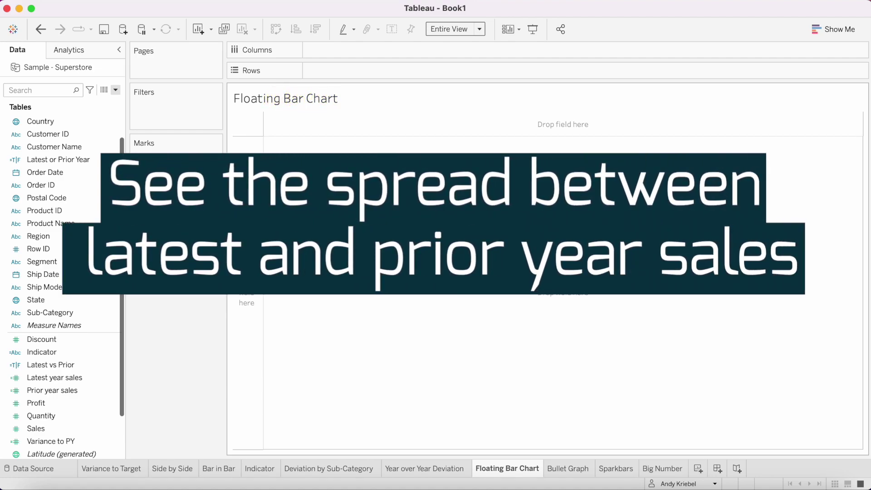
# On the Floating Bar Chart sheet, place Order Date on Columns as the discrete MONTH(Order Date).
pyautogui.click(28, 148)
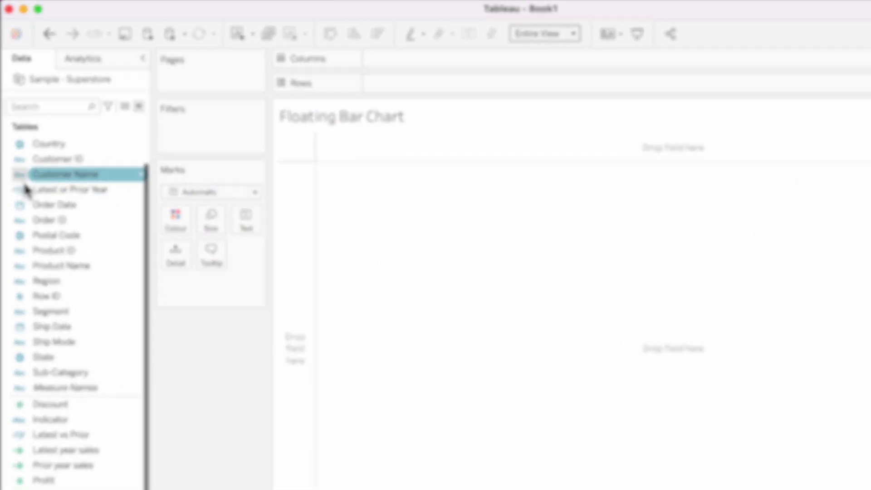
pyautogui.moveTo(28, 204); pyautogui.dragTo(385, 62)
pyautogui.moveTo(555, 87); pyautogui.dragTo(556, 87)
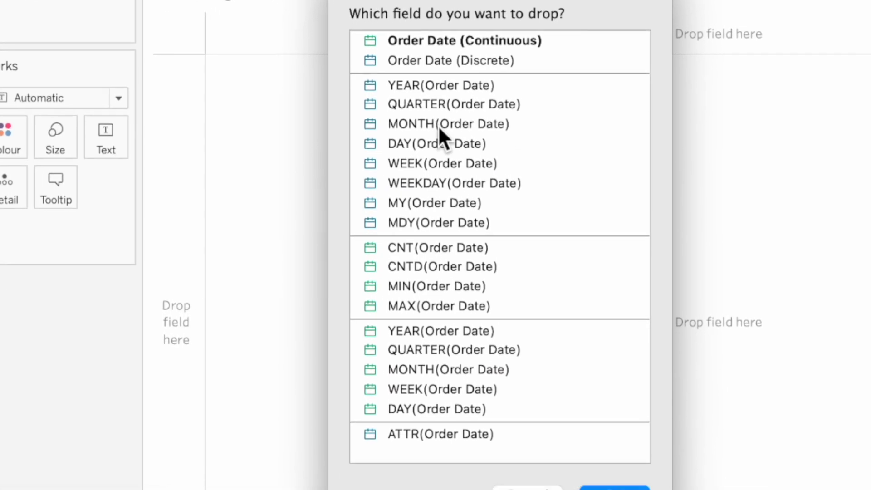
pyautogui.click(694, 299)
pyautogui.click(537, 441)
# Place Latest year sales on Rows and change the mark type to Gantt Bar.
pyautogui.click(51, 378)
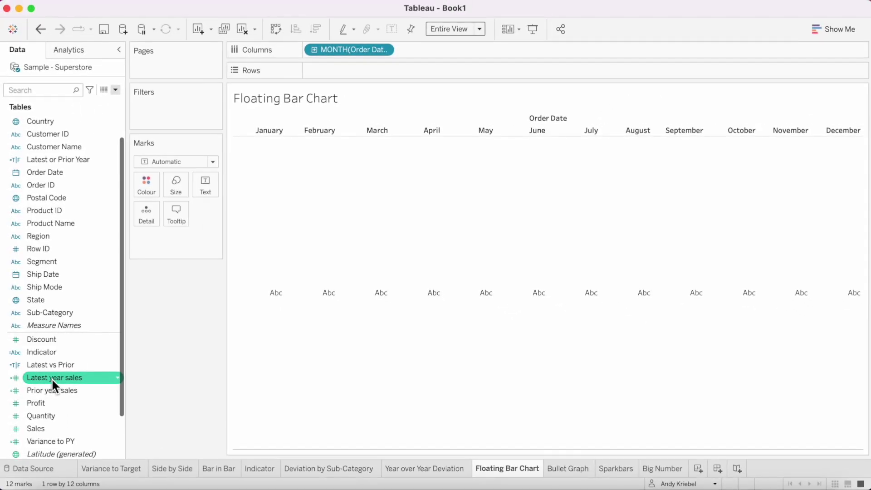
pyautogui.moveTo(242, 158); pyautogui.dragTo(343, 64)
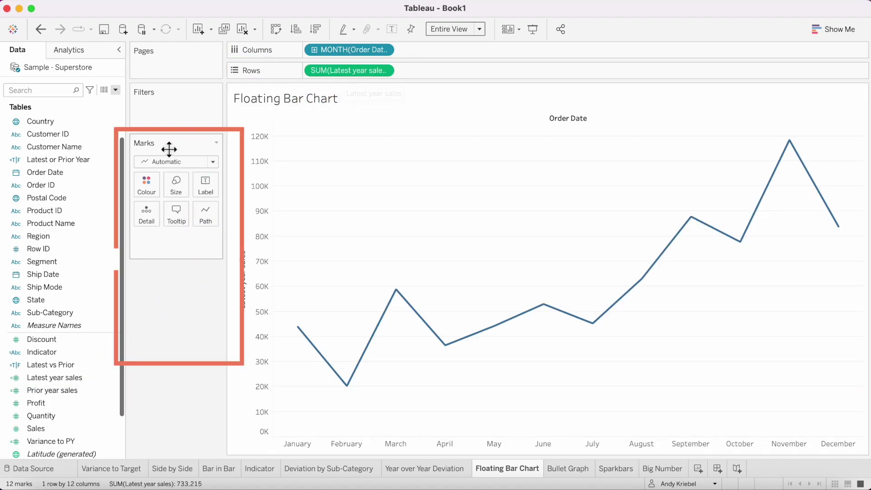
pyautogui.click(166, 162)
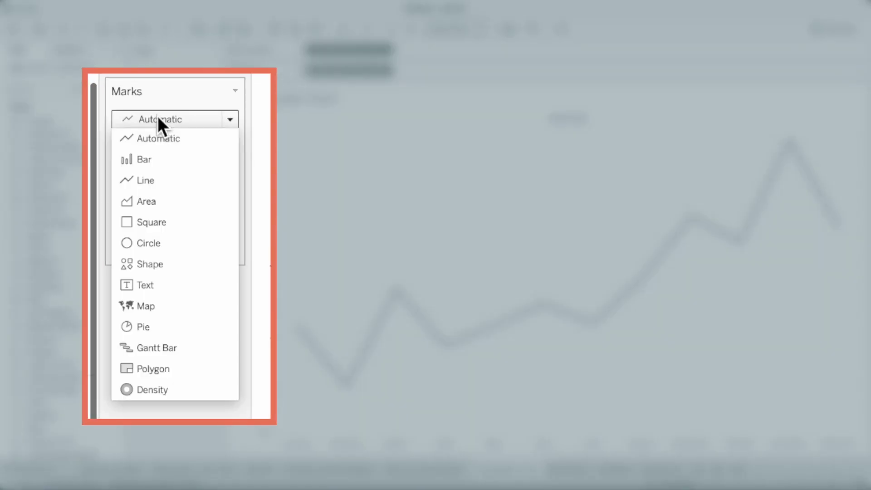
pyautogui.click(173, 346)
# Size the Gantt bars by Variance to PY, colour them by Latest vs Prior, and check the January and February bars.
pyautogui.click(67, 420)
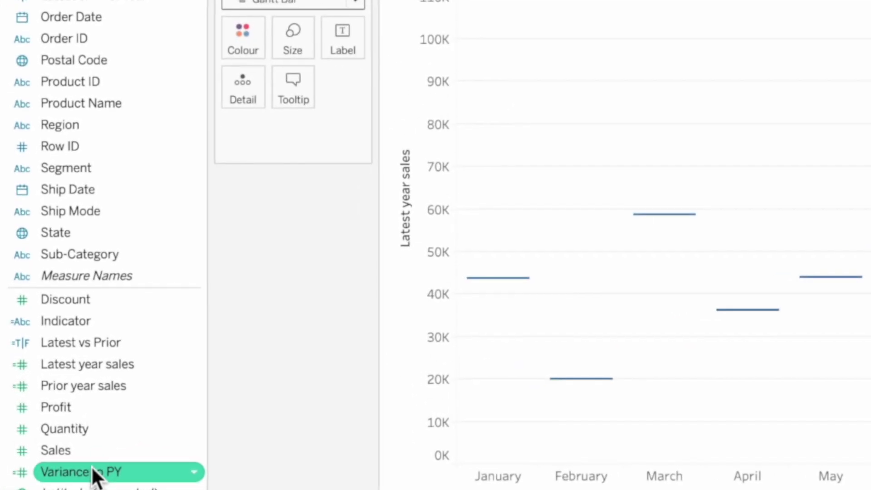
pyautogui.moveTo(95, 470); pyautogui.dragTo(303, 40)
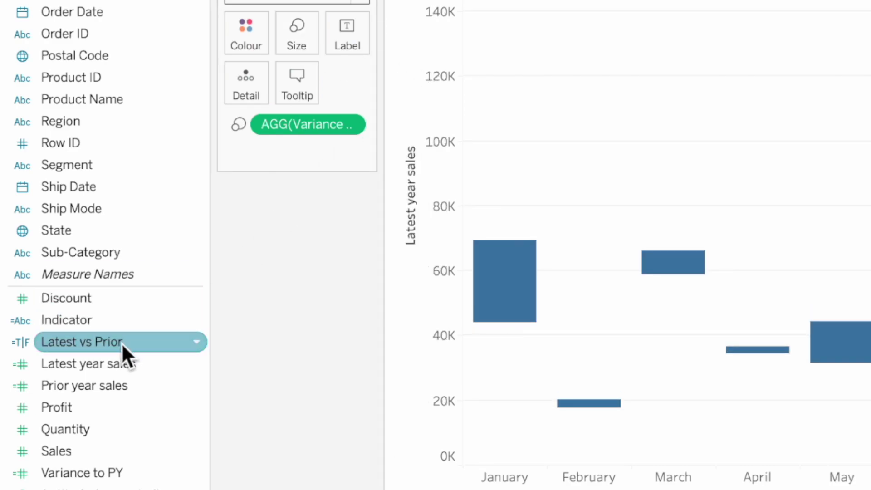
pyautogui.moveTo(122, 343); pyautogui.dragTo(250, 33)
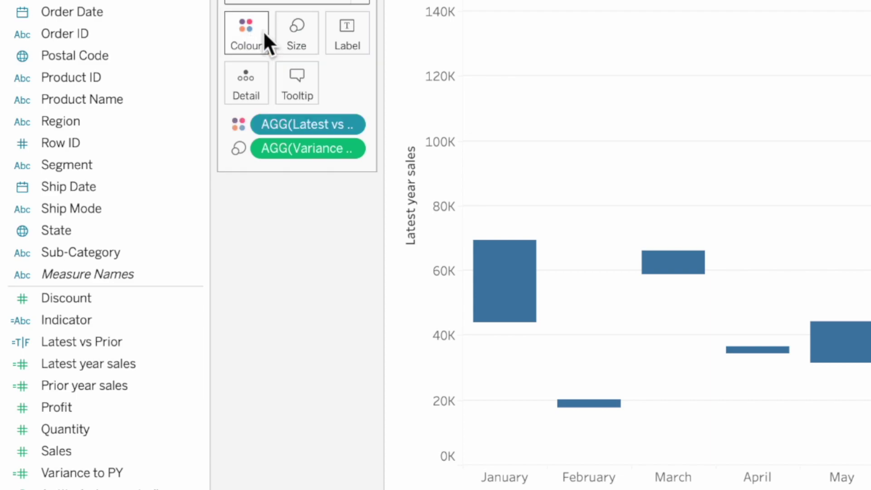
pyautogui.moveTo(507, 250)
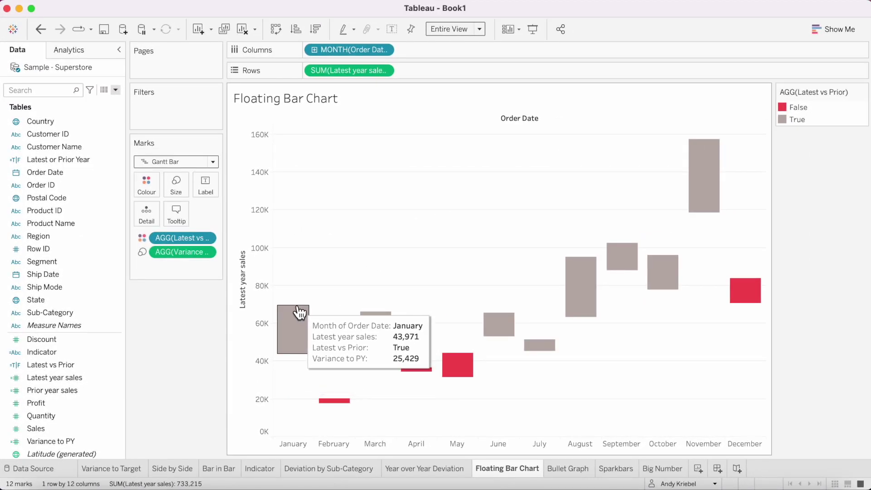
pyautogui.moveTo(334, 409)
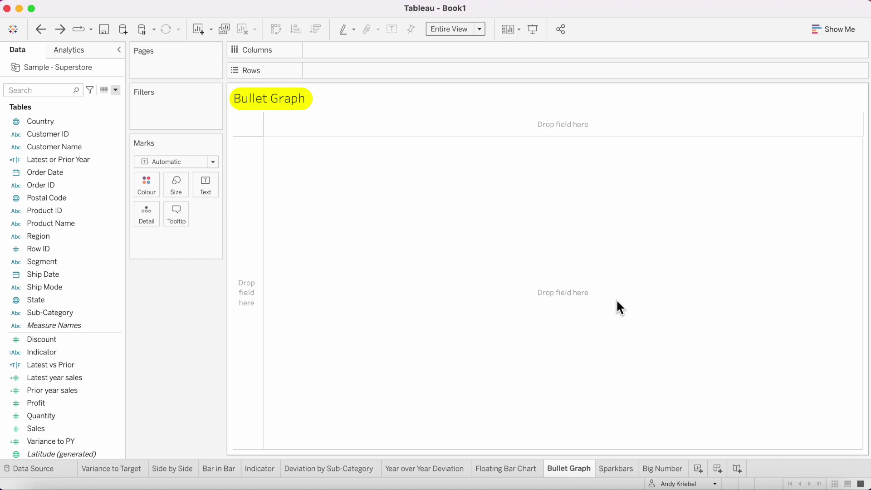
# On the Bullet Graph sheet, place Sub-Category on Rows and Latest year sales on Columns.
pyautogui.moveTo(58, 314); pyautogui.dragTo(237, 278)
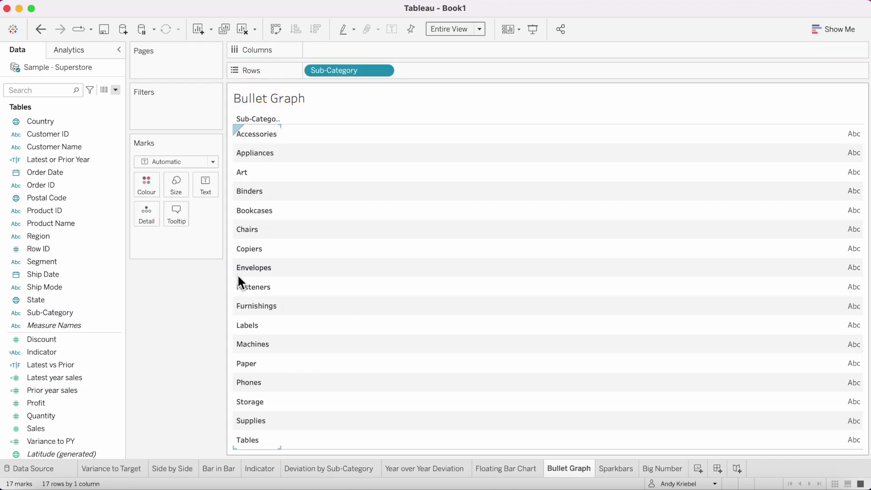
pyautogui.click(78, 379)
pyautogui.moveTo(80, 381); pyautogui.dragTo(360, 45)
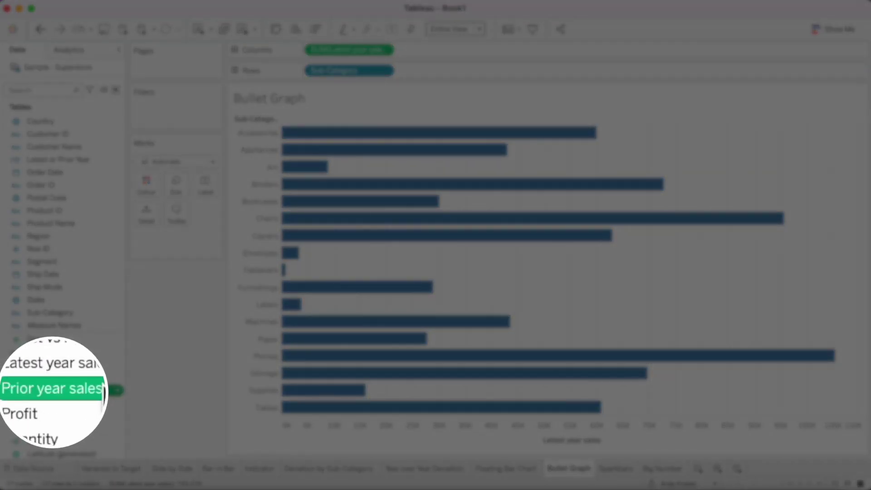
# Add Prior year sales to the field selection and convert the chart to a bullet graph with Show Me.
pyautogui.keyDown('super'); pyautogui.click(68, 377); pyautogui.keyUp('super')
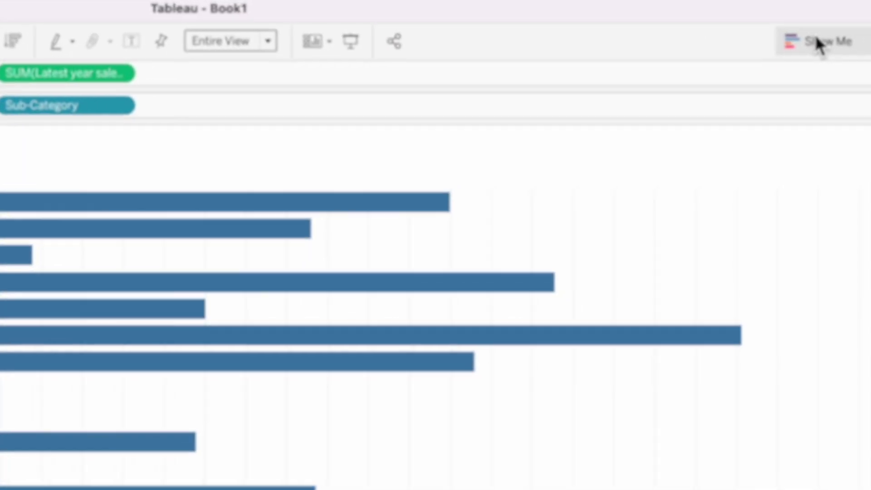
pyautogui.click(816, 40)
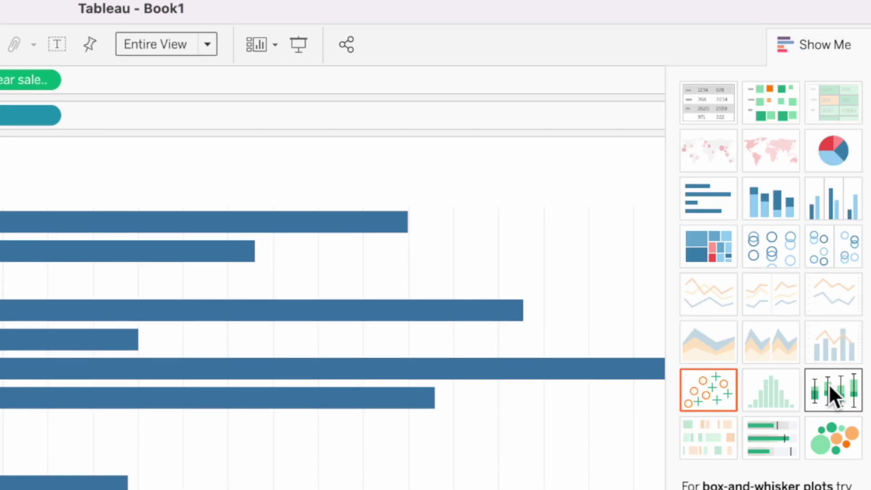
pyautogui.click(757, 447)
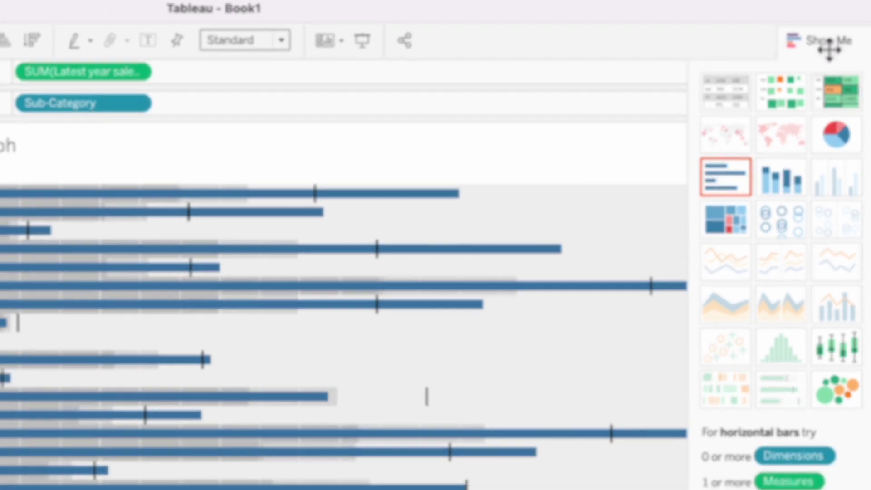
pyautogui.click(816, 44)
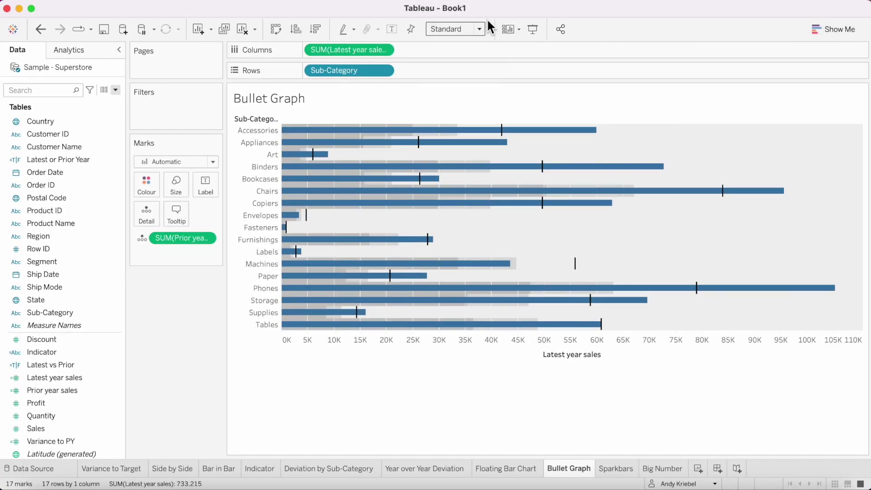
# Fit the bullet graph to Entire View and inspect the prior year reference line on the Accessories bar.
pyautogui.click(214, 43)
pyautogui.click(457, 78)
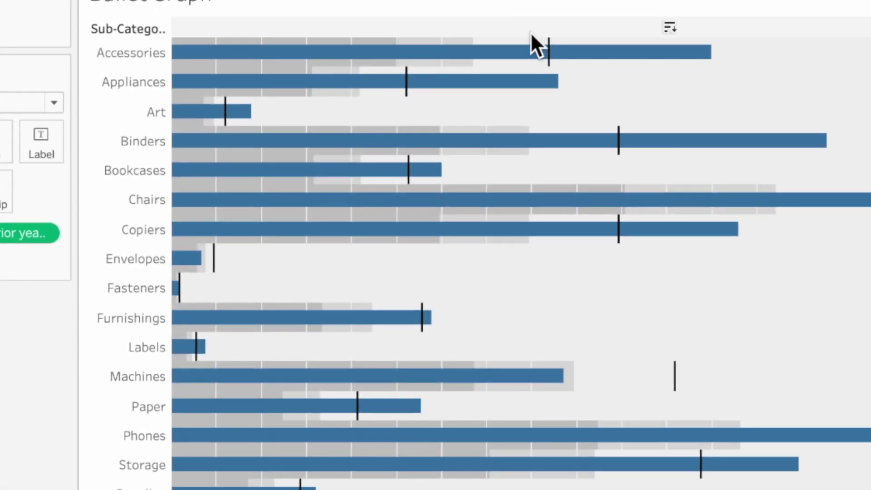
pyautogui.moveTo(573, 57)
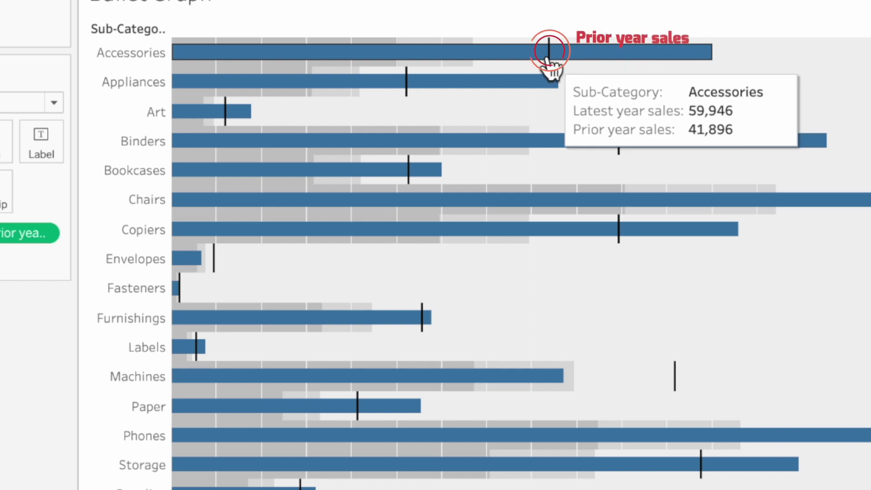
pyautogui.moveTo(548, 61)
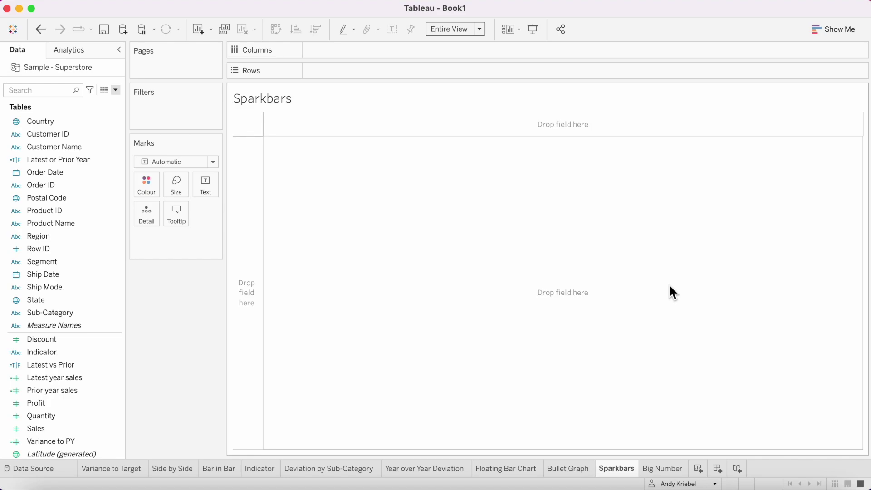
# On the Sparkbars sheet, place Order Date on Columns as the discrete WEEK(Order Date).
pyautogui.click(45, 171)
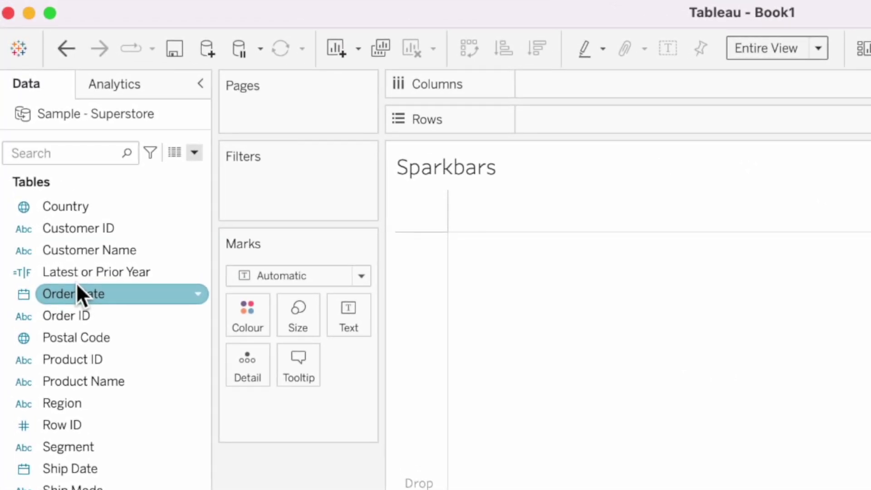
pyautogui.moveTo(76, 283); pyautogui.dragTo(561, 75)
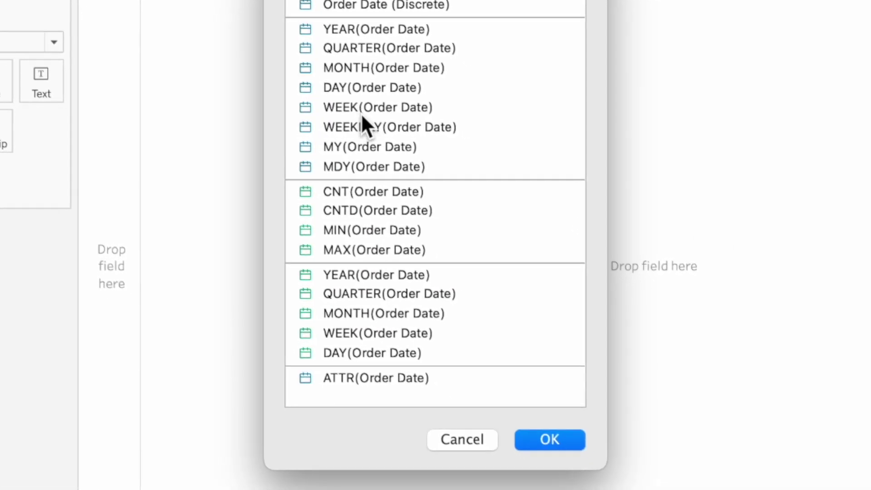
pyautogui.click(507, 207)
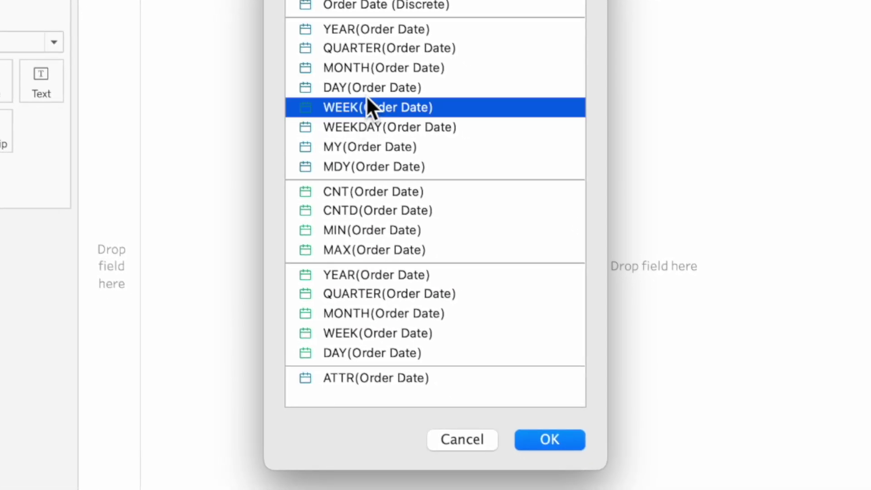
pyautogui.click(549, 434)
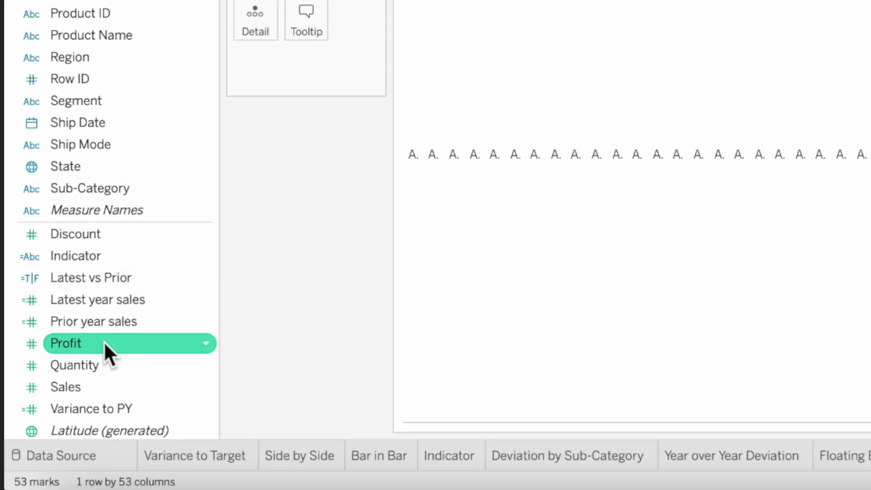
# Place Variance to PY on Rows and change the mark type to Bar.
pyautogui.moveTo(104, 414); pyautogui.dragTo(530, 0)
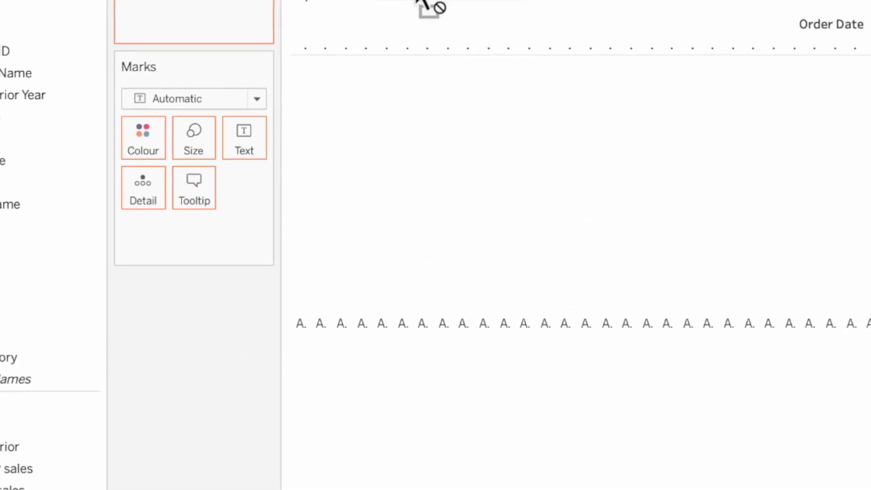
pyautogui.moveTo(420, 2); pyautogui.dragTo(457, 0)
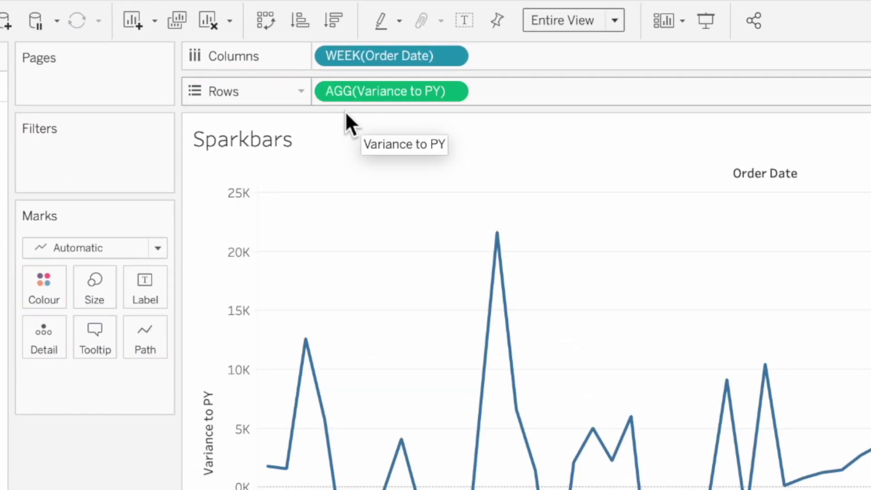
pyautogui.click(60, 247)
pyautogui.click(60, 292)
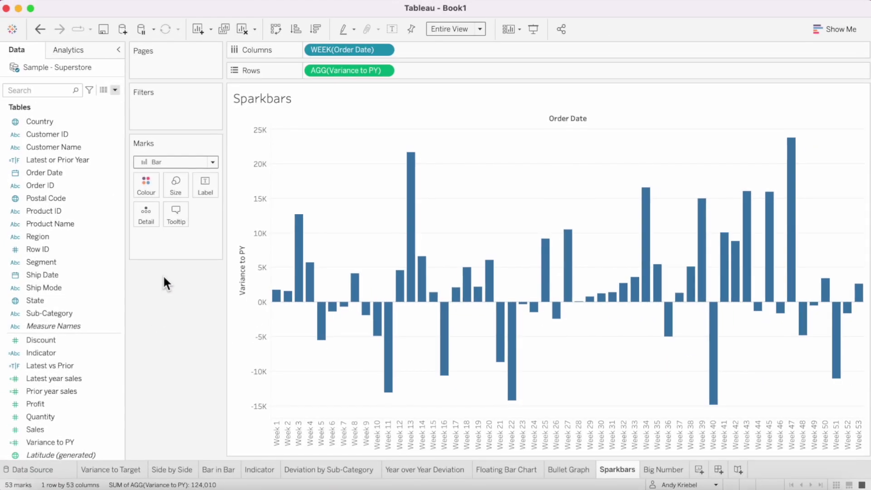
# Colour the bars by Variance to PY and add Region to Rows before the variance measure.
pyautogui.click(39, 441)
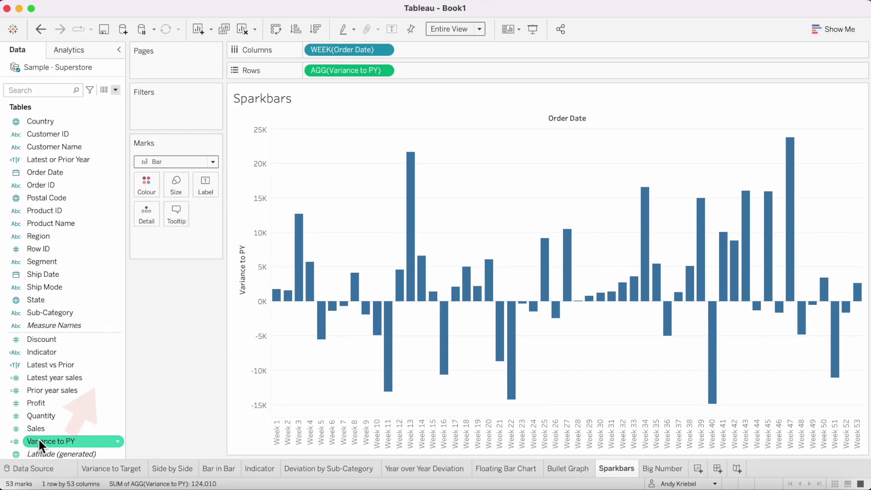
pyautogui.moveTo(40, 438); pyautogui.dragTo(144, 182)
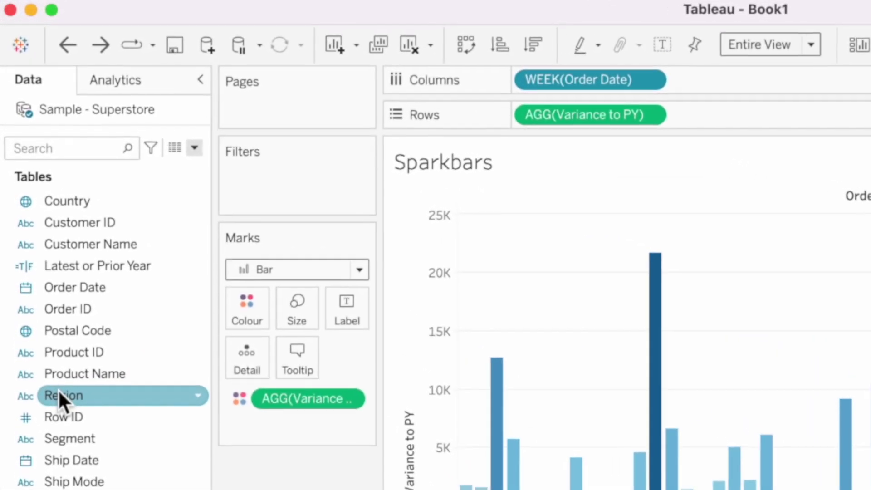
pyautogui.click(35, 235)
pyautogui.moveTo(62, 391)
pyautogui.mouseDown()
pyautogui.moveTo(506, 79)
pyautogui.moveTo(513, 114)
pyautogui.moveTo(530, 103)
pyautogui.mouseUp()
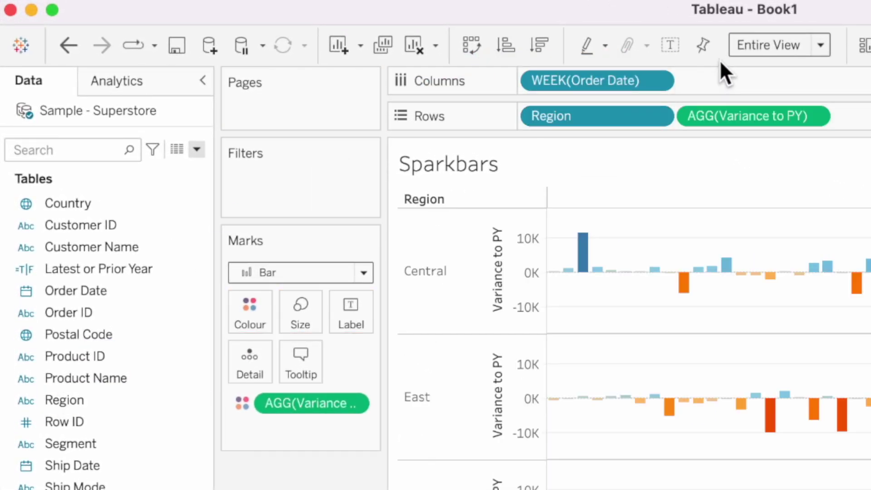
# Set the sparkbars view fit to Standard and convert WEEK(Order Date) to continuous.
pyautogui.click(755, 42)
pyautogui.click(759, 61)
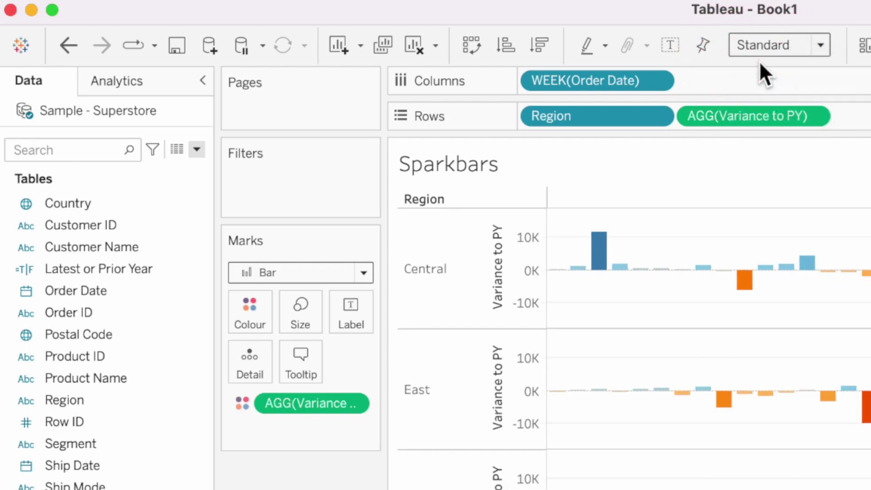
pyautogui.click(656, 81)
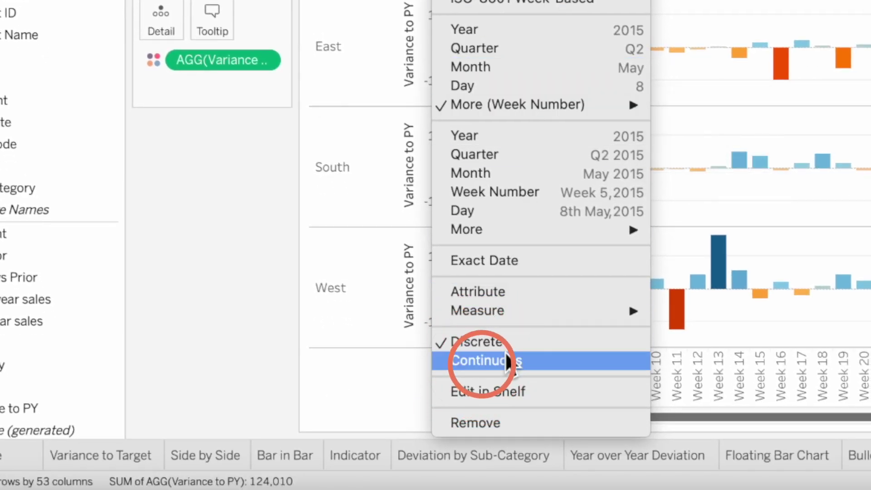
pyautogui.click(506, 360)
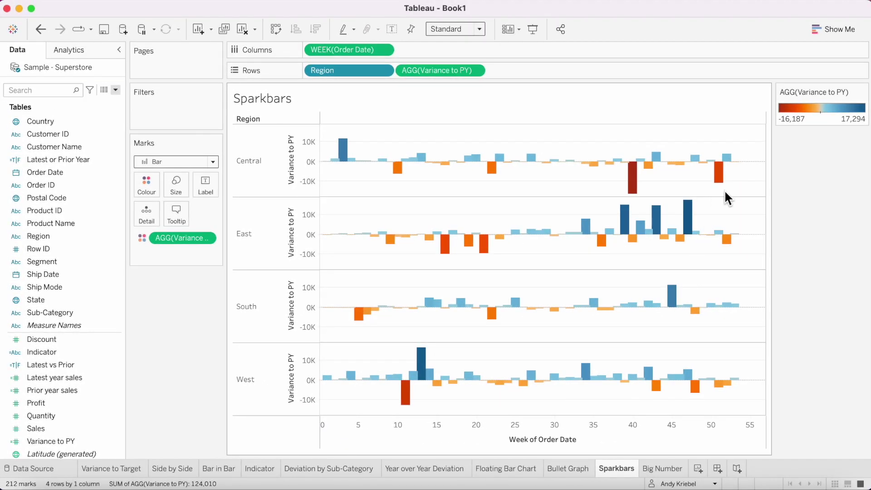
# Shrink the sparkbars chart's width and region row height, and reduce the bar size to thin bars.
pyautogui.moveTo(766, 181); pyautogui.dragTo(464, 180)
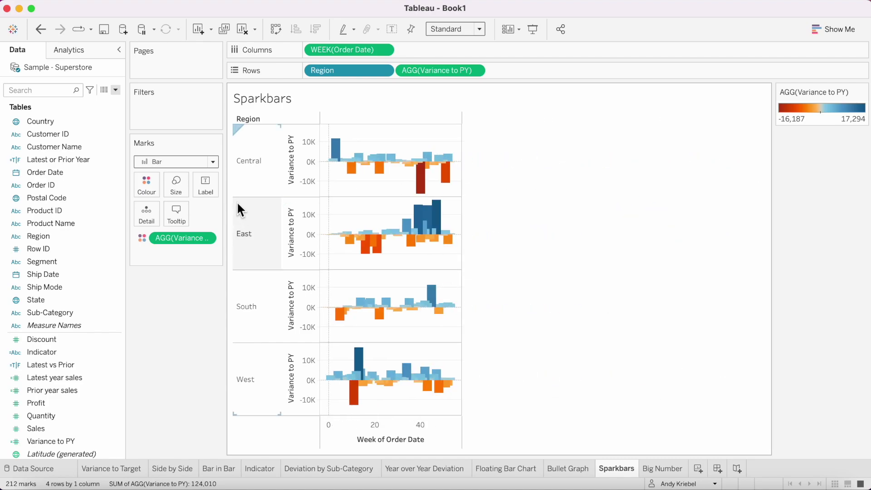
pyautogui.moveTo(249, 196); pyautogui.dragTo(250, 155)
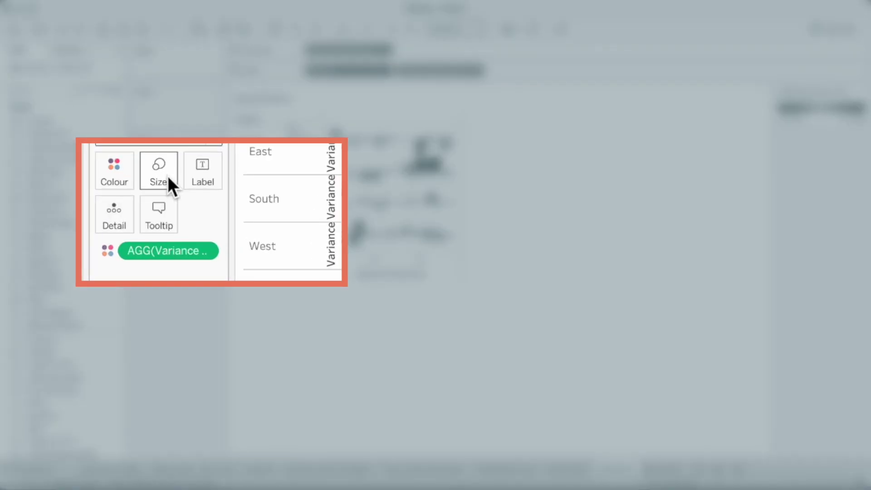
pyautogui.click(169, 178)
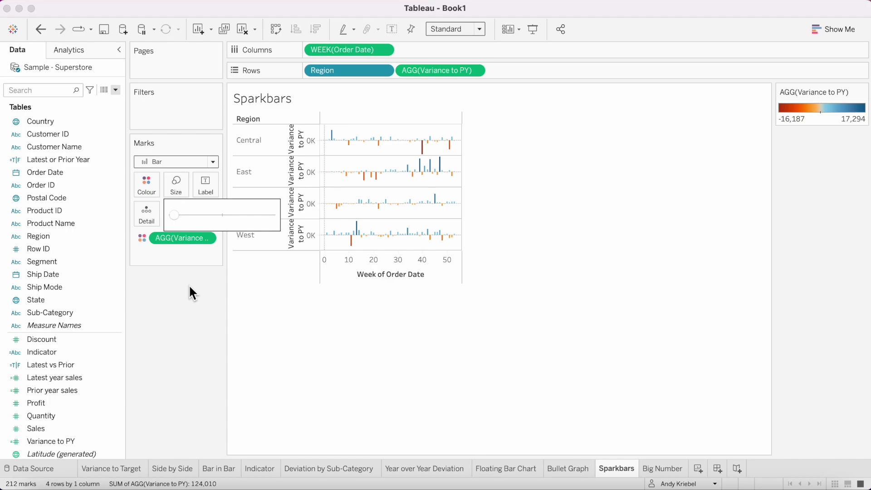
pyautogui.click(189, 286)
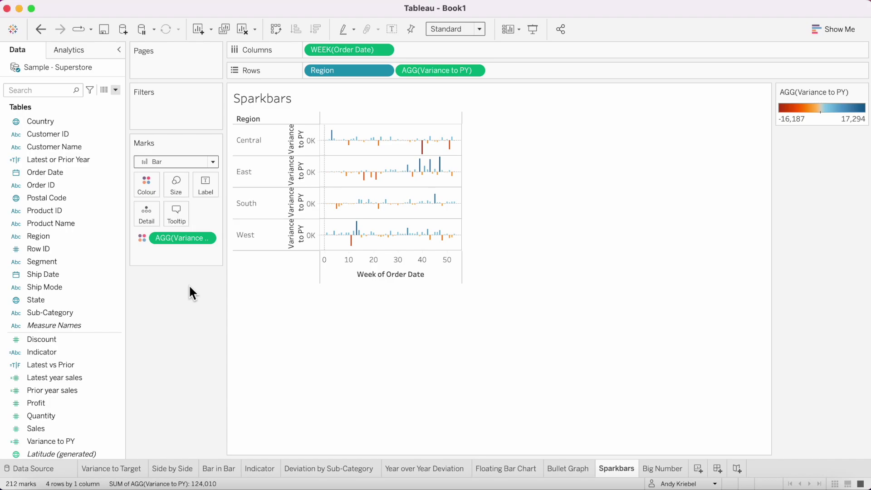
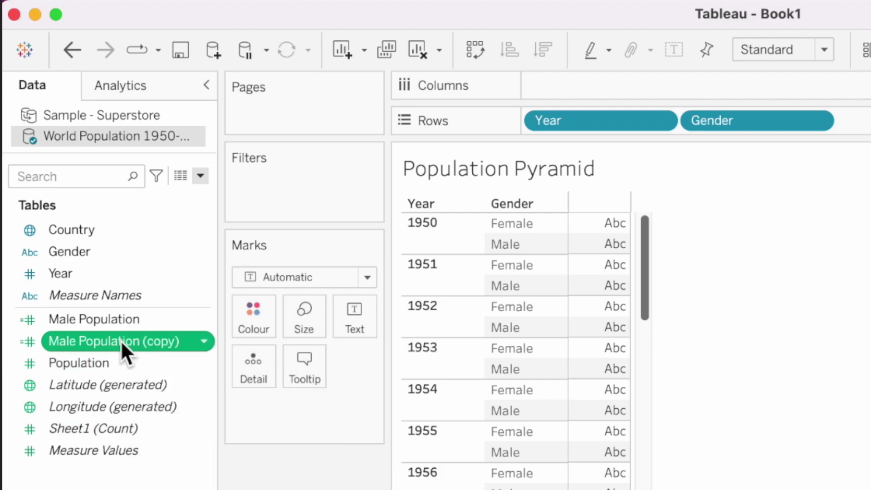
# Rename Male Population (copy) as Female Population and change its formula to IF [Gender]='Female' THEN -[Population] END.
pyautogui.rightClick(120, 341)
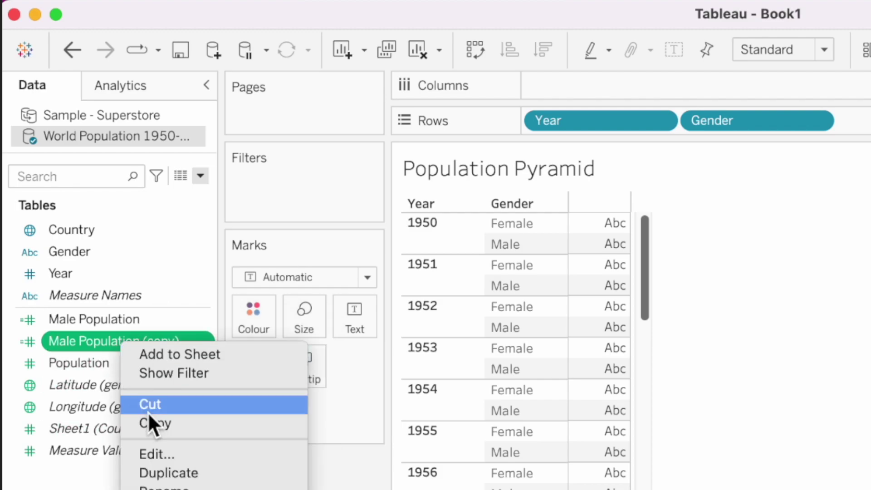
pyautogui.click(157, 453)
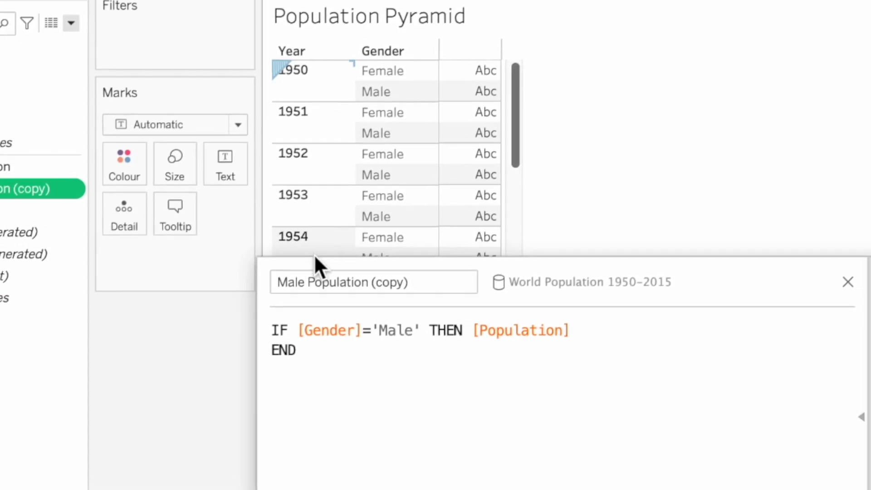
pyautogui.doubleClick(420, 435)
pyautogui.write('Fem')
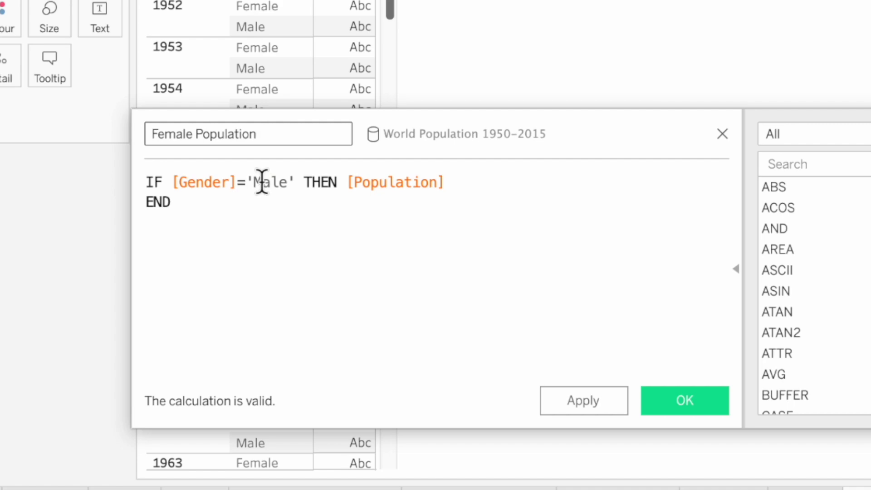
pyautogui.press('BackSpace')
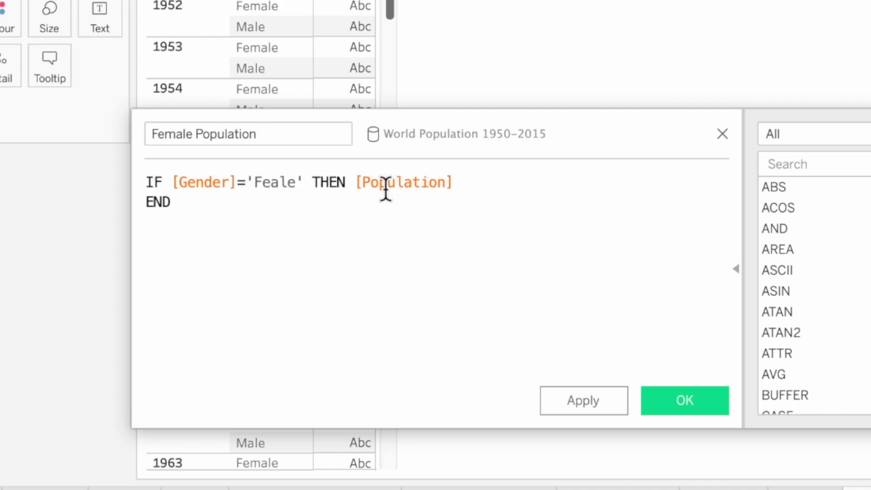
pyautogui.write('Female')
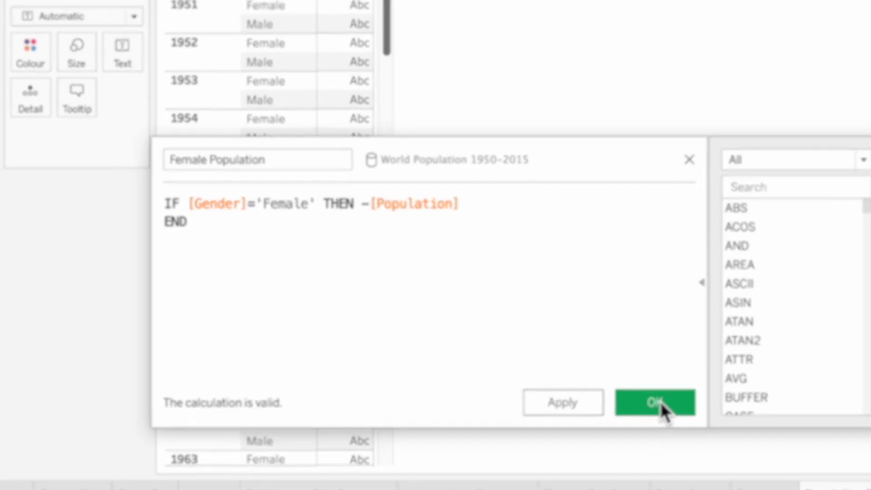
pyautogui.click(688, 401)
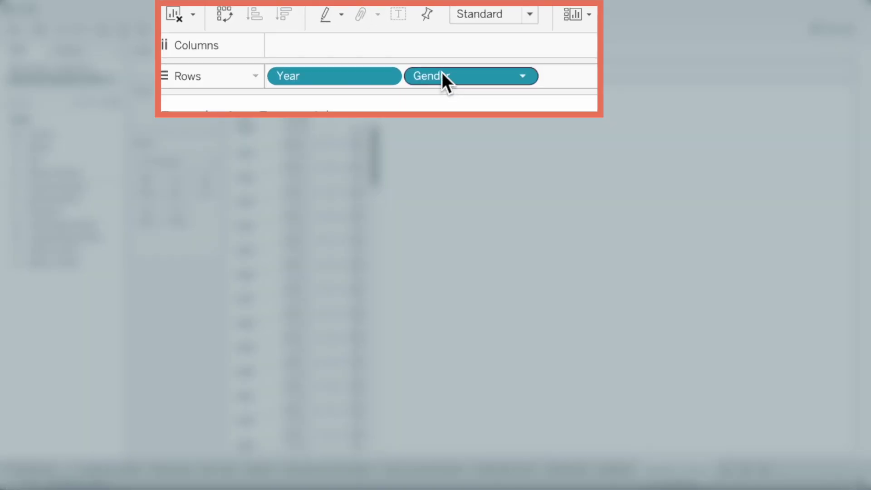
# Remove Gender from Rows and plot Male Population and Female Population together on one shared horizontal axis.
pyautogui.moveTo(448, 82); pyautogui.dragTo(450, 204)
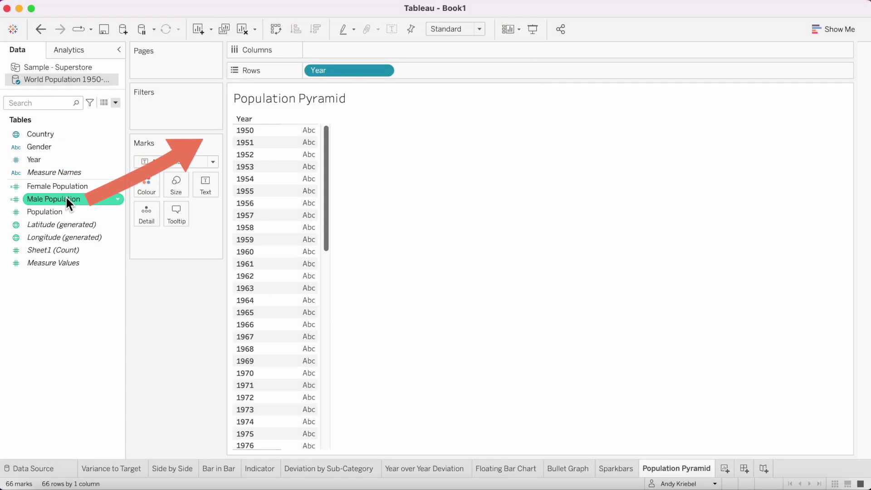
pyautogui.moveTo(66, 197); pyautogui.dragTo(338, 47)
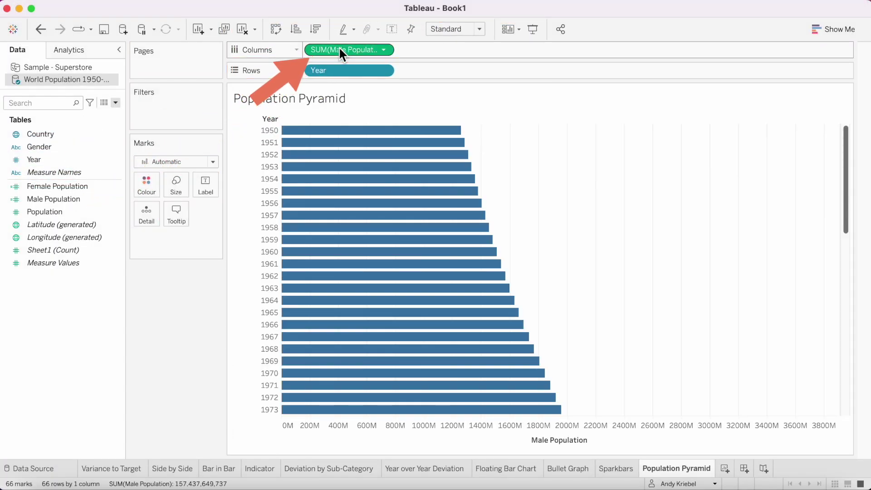
pyautogui.click(39, 186)
pyautogui.moveTo(51, 191)
pyautogui.mouseDown()
pyautogui.moveTo(220, 243)
pyautogui.moveTo(365, 429)
pyautogui.mouseUp()
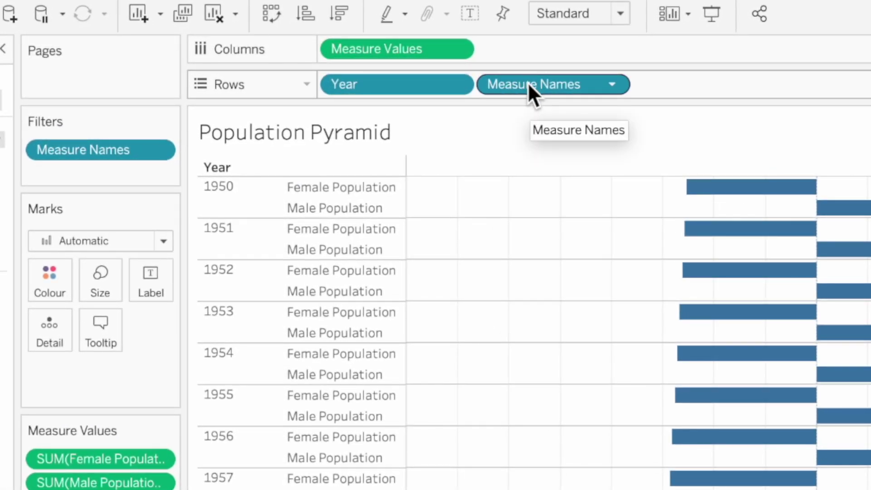
# Move Measure Names from Rows to Colour, fit the population pyramid to Entire View, and inspect its bars.
pyautogui.moveTo(527, 83); pyautogui.dragTo(45, 272)
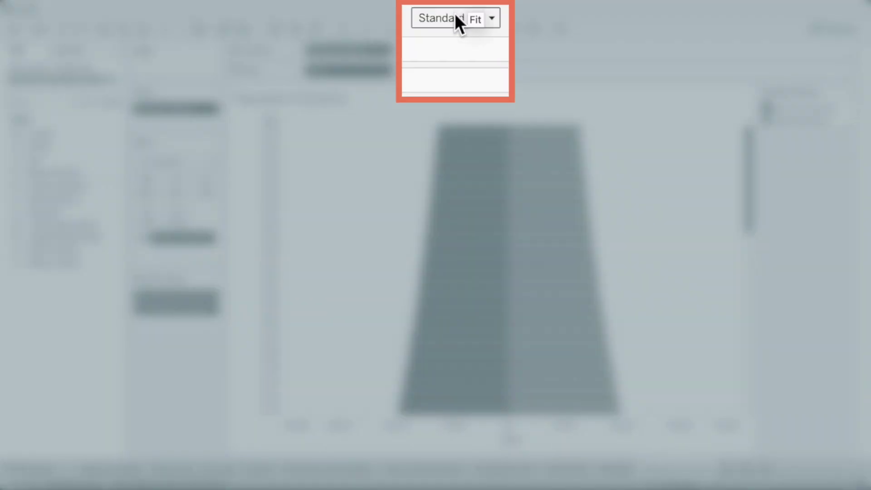
pyautogui.click(458, 30)
pyautogui.click(452, 72)
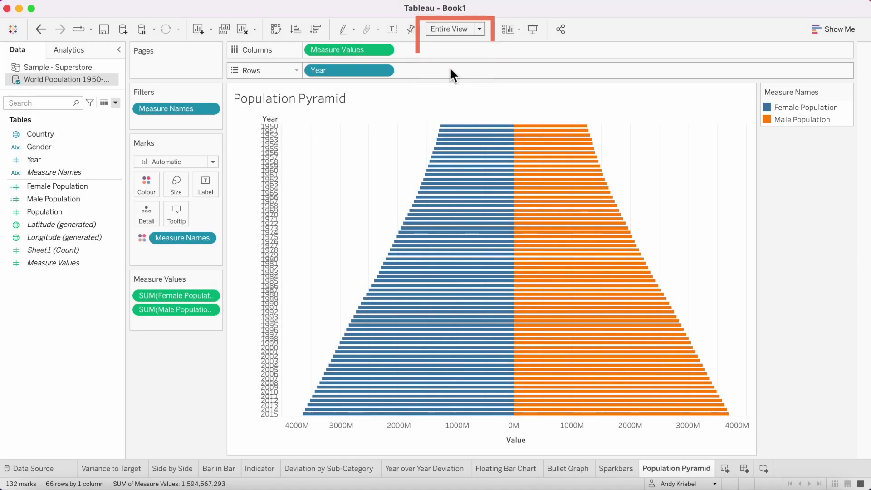
pyautogui.moveTo(458, 206)
pyautogui.moveTo(565, 210)
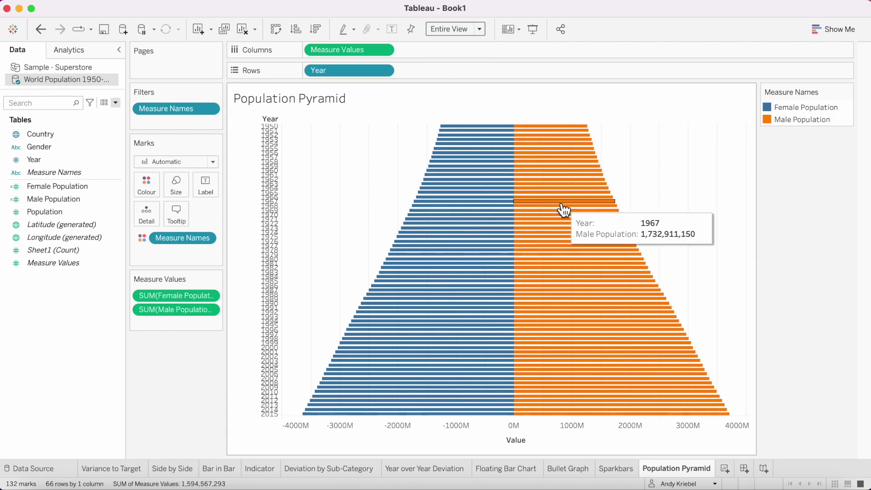